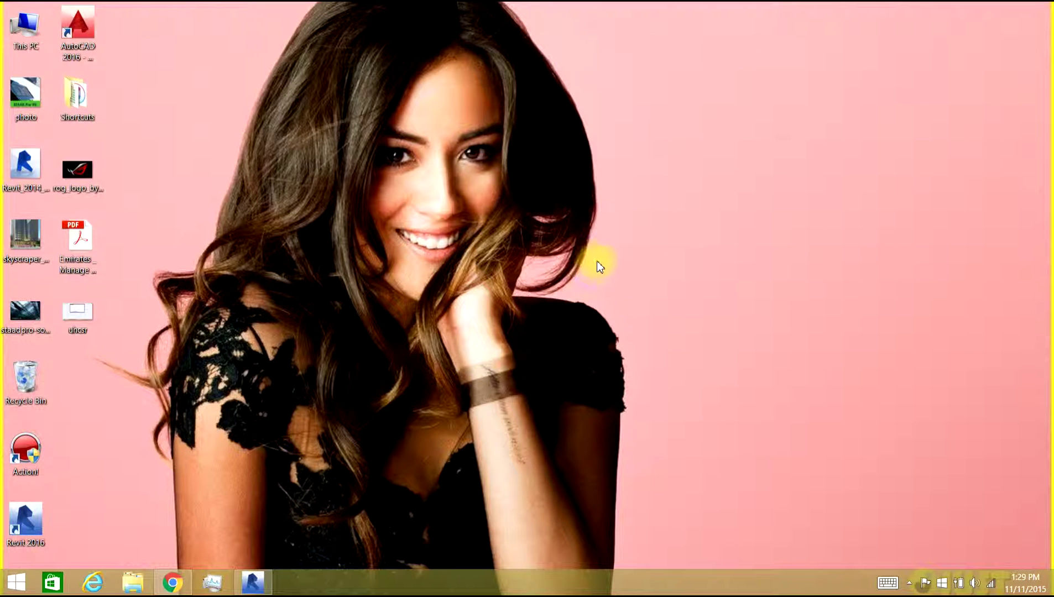
Restore the Revit 2016 window showing project Building.0051.
{"action": "left_click", "coordinate": [254, 586]}
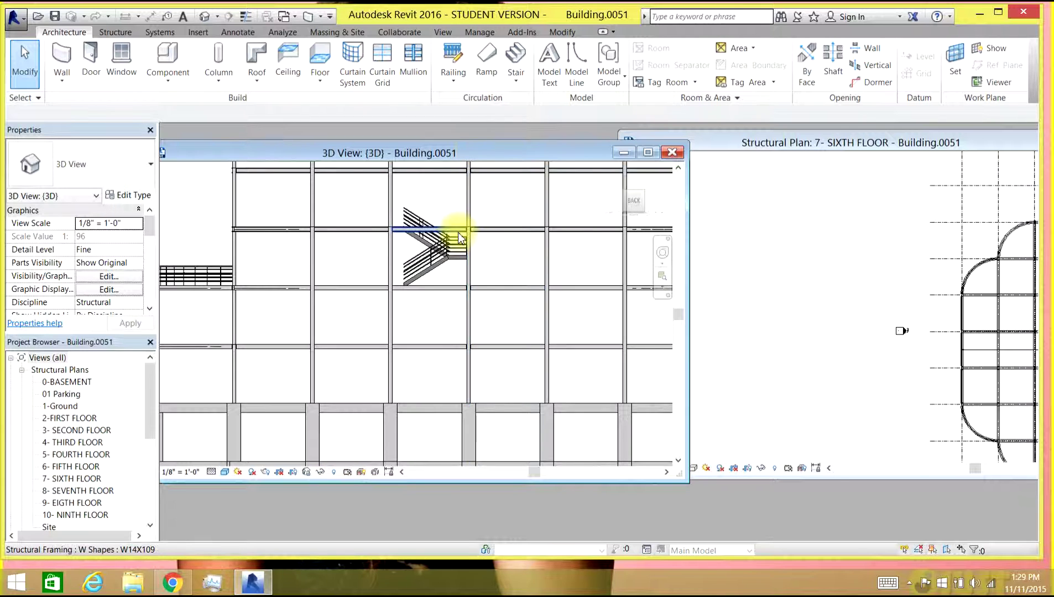
Zoom out the 3D and sixth floor views, then open the 4- THIRD FLOOR structural plan.
{"action": "scroll", "coordinate": [454, 235], "scroll_direction": "down", "scroll_amount": 4}
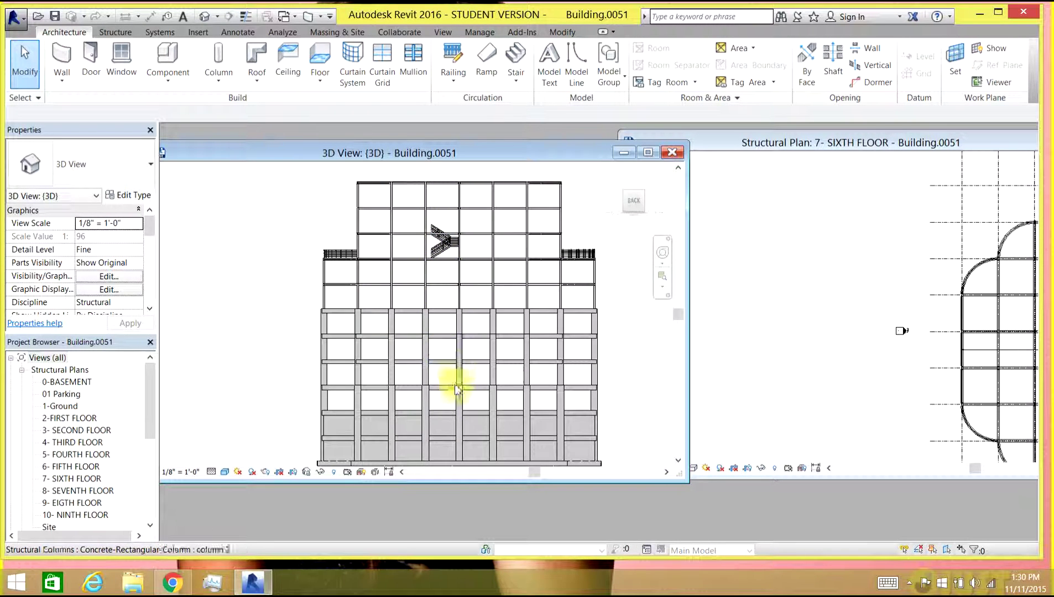
{"action": "left_click", "coordinate": [799, 256]}
{"action": "scroll", "coordinate": [743, 247], "scroll_direction": "down", "scroll_amount": 3}
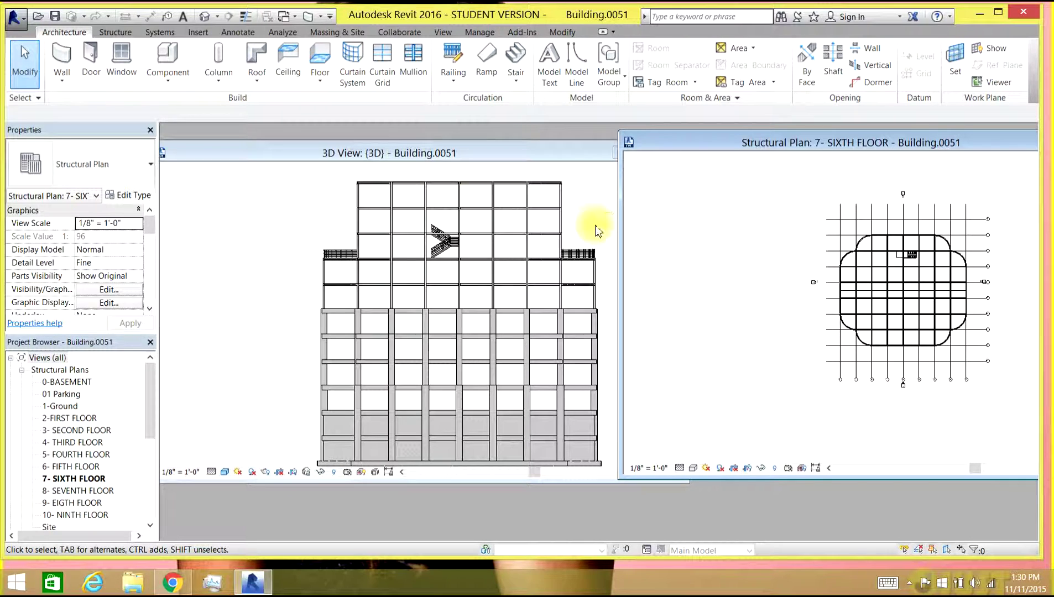
{"action": "double_click", "coordinate": [76, 442]}
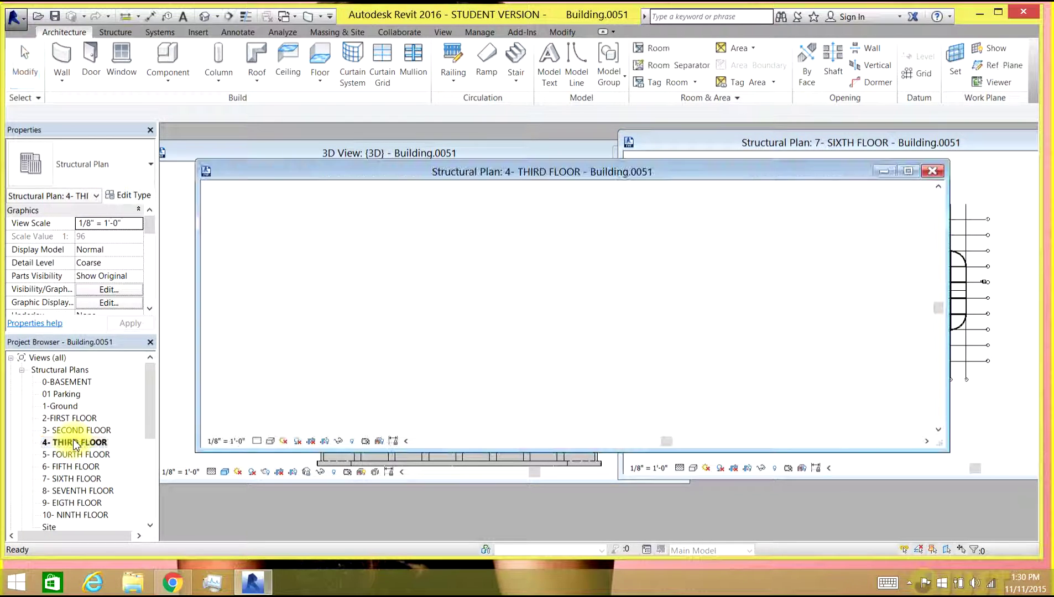
Close the SIXTH FLOOR plan and place the THIRD FLOOR plan beside the 3D view.
{"action": "left_click_drag", "start_coordinate": [983, 141], "coordinate": [871, 142]}
{"action": "left_click", "coordinate": [1015, 141]}
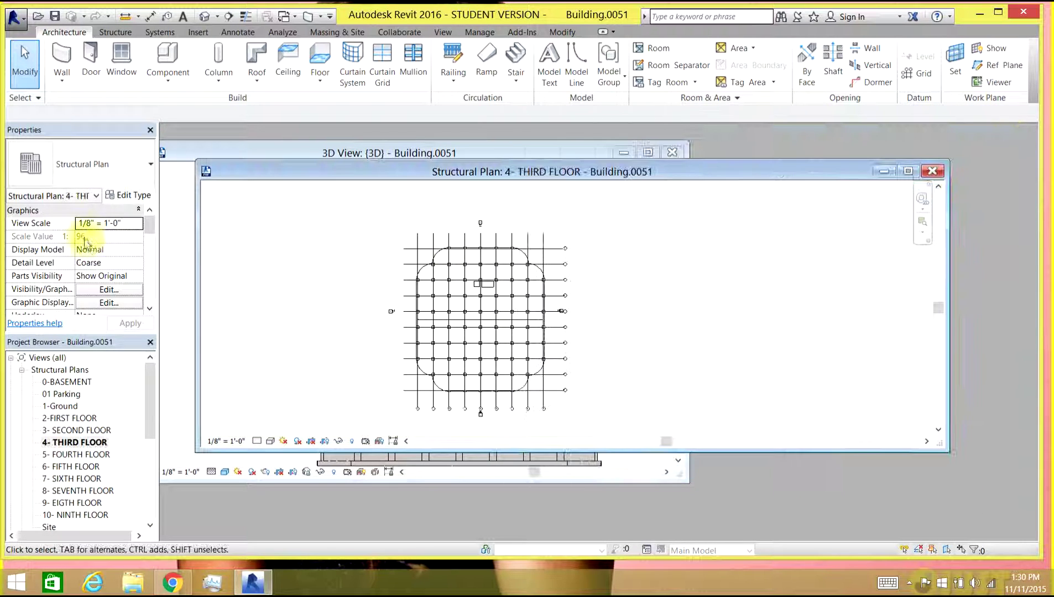
{"action": "left_click_drag", "start_coordinate": [200, 283], "coordinate": [616, 301]}
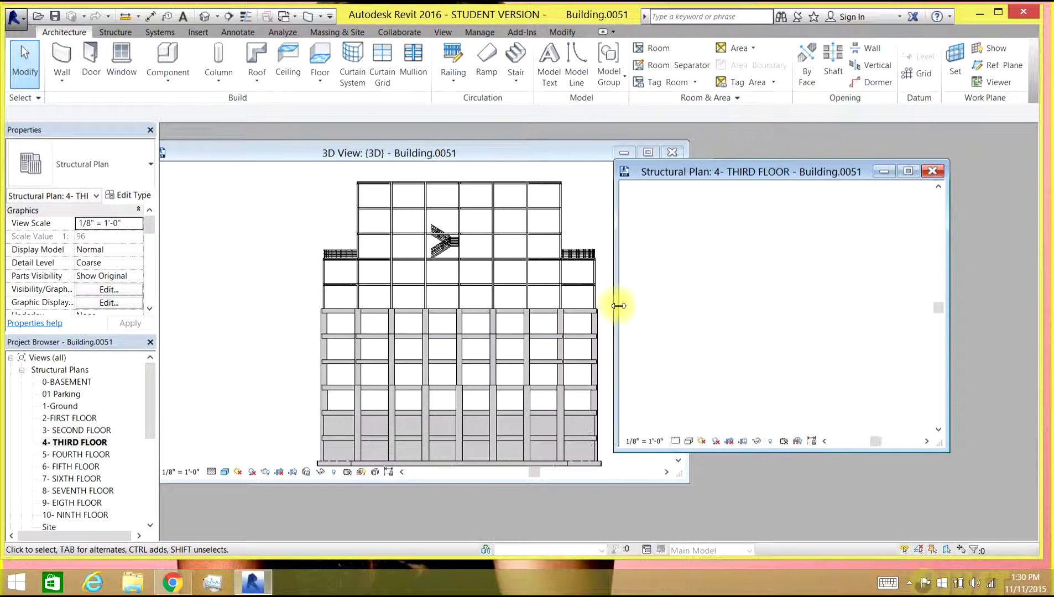
{"action": "left_click_drag", "start_coordinate": [741, 175], "coordinate": [812, 178]}
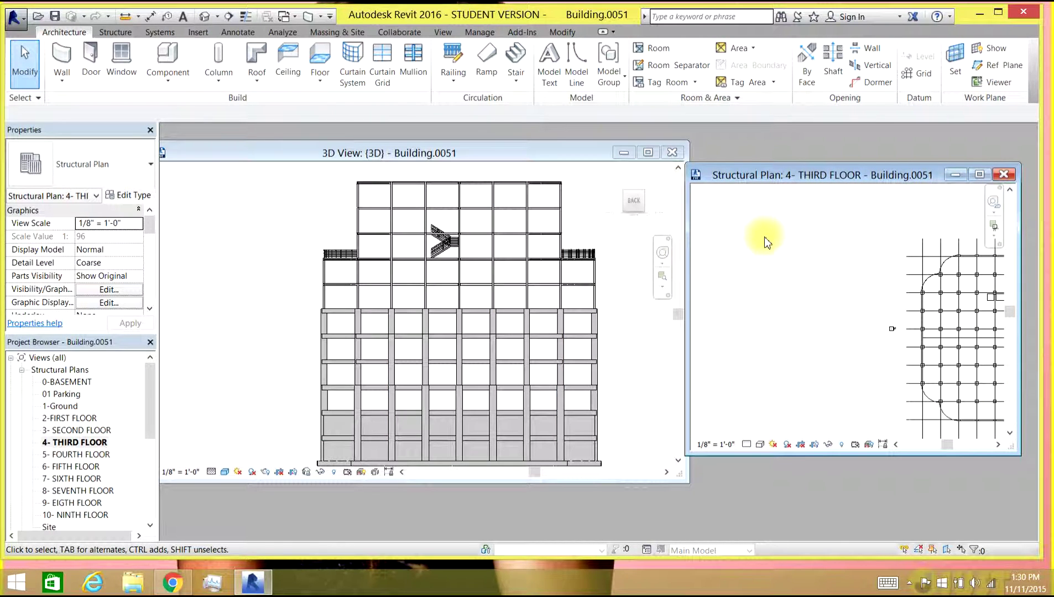
Zoom the third floor plan in on the stair opening.
{"action": "middle_click", "coordinate": [757, 249]}
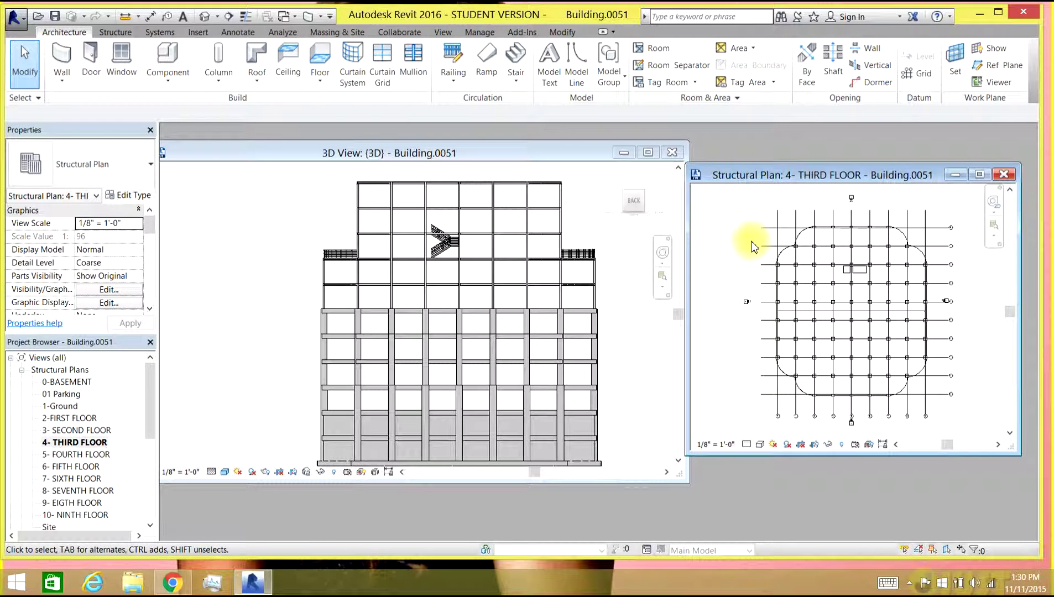
{"action": "scroll", "coordinate": [796, 266], "scroll_direction": "up", "scroll_amount": 5}
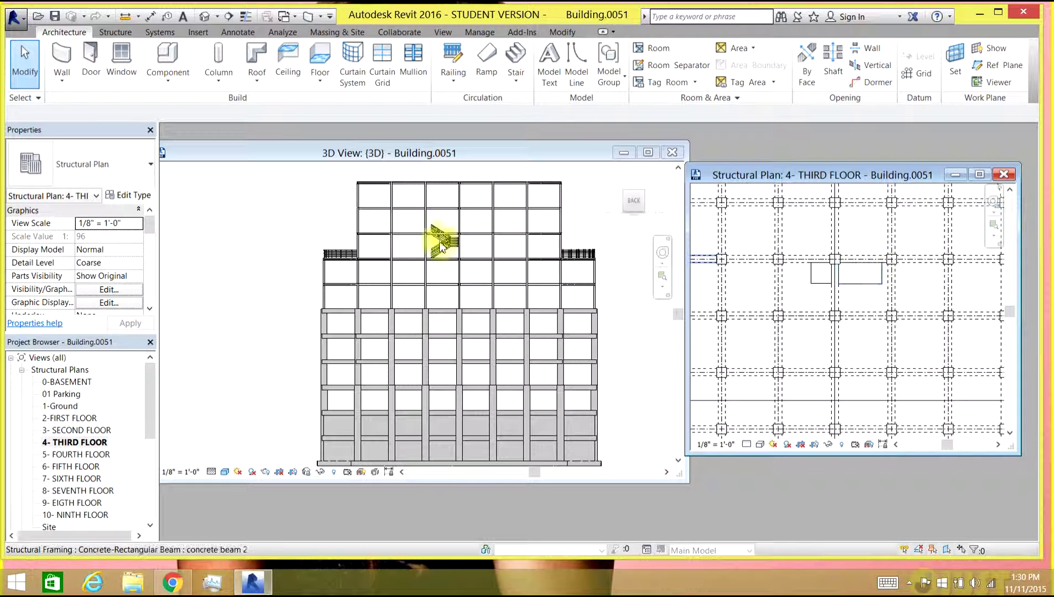
{"action": "scroll", "coordinate": [850, 265], "scroll_direction": "up", "scroll_amount": 2}
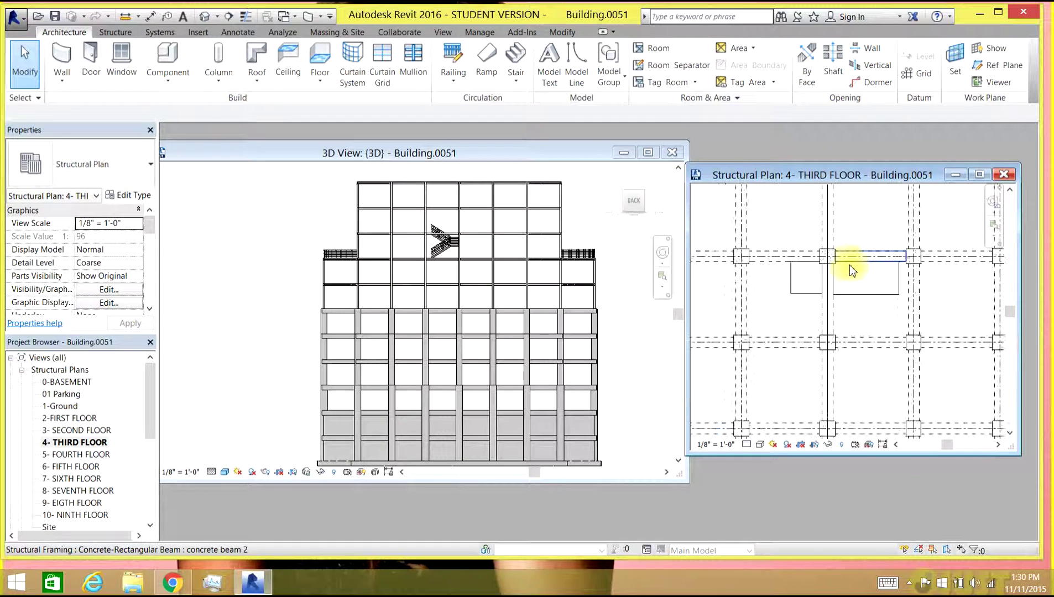
{"action": "scroll", "coordinate": [850, 265], "scroll_direction": "up", "scroll_amount": 2}
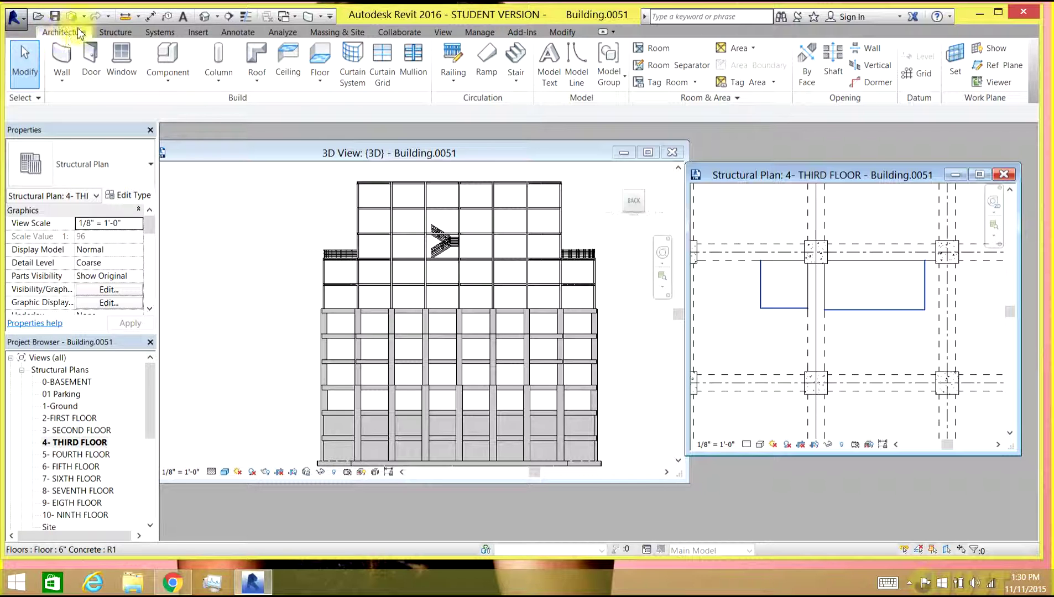
Start an Assembled Stair and review the 7" max riser, 11" tread type properties.
{"action": "left_click", "coordinate": [516, 55]}
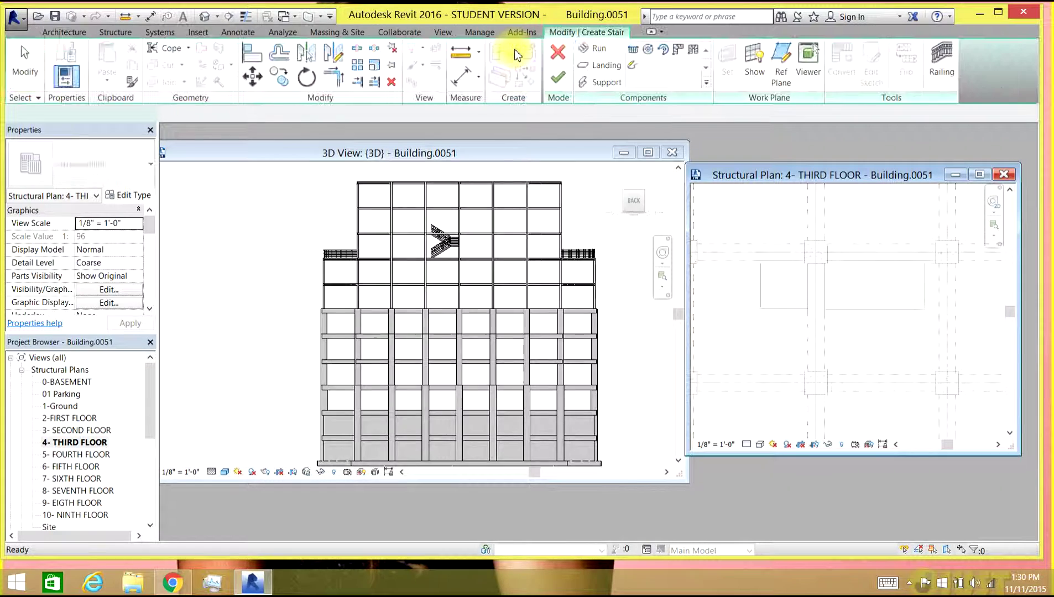
{"action": "left_click", "coordinate": [133, 196]}
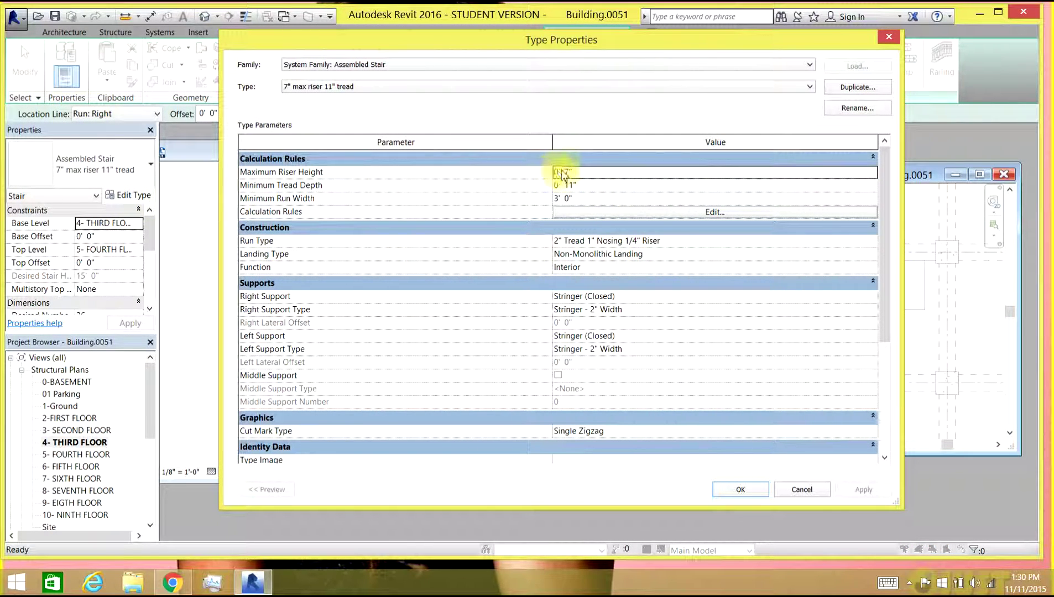
{"action": "key", "text": "BackSpace"}
{"action": "key", "text": "BackSpace"}
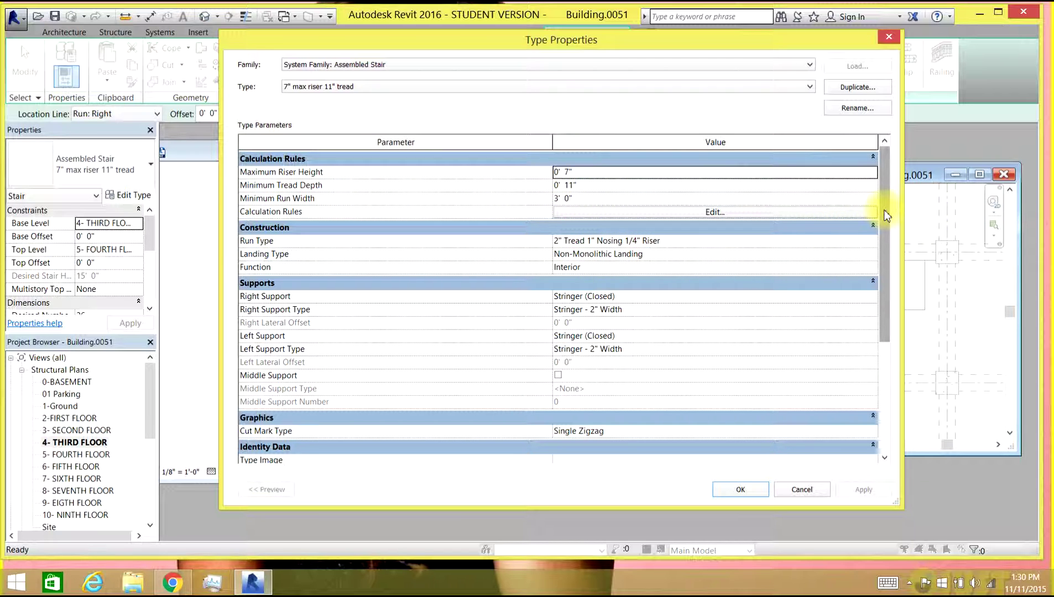
{"action": "left_click_drag", "start_coordinate": [887, 216], "coordinate": [885, 166]}
{"action": "left_click", "coordinate": [888, 39]}
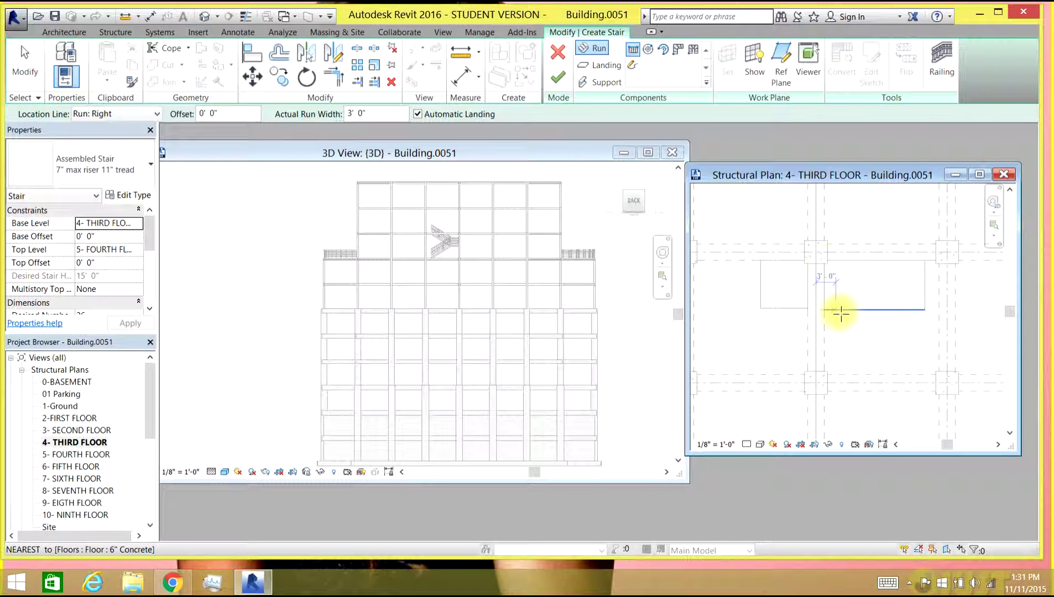
Draw two parallel 13-riser straight runs in the opening, joined by an automatic landing.
{"action": "left_click", "coordinate": [634, 52]}
{"action": "scroll", "coordinate": [937, 308], "scroll_direction": "up", "scroll_amount": 2}
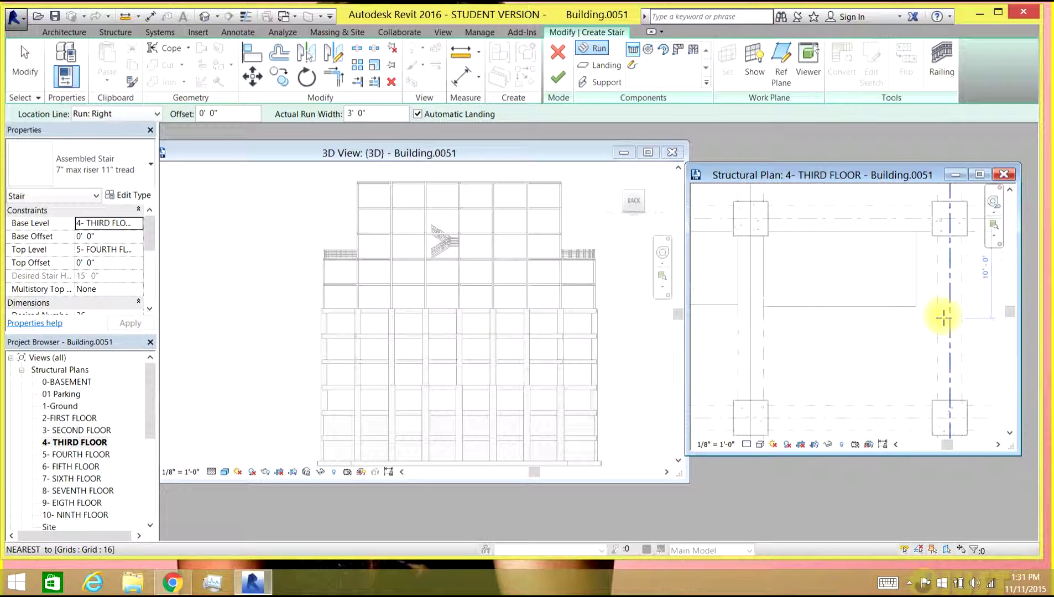
{"action": "left_click", "coordinate": [916, 231]}
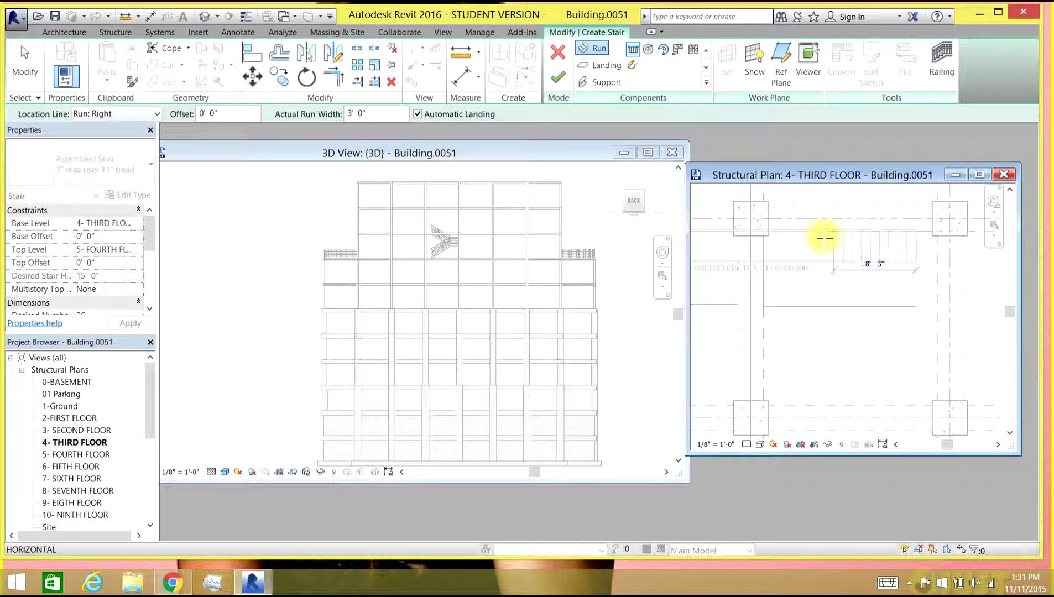
{"action": "scroll", "coordinate": [839, 236], "scroll_direction": "up", "scroll_amount": 1}
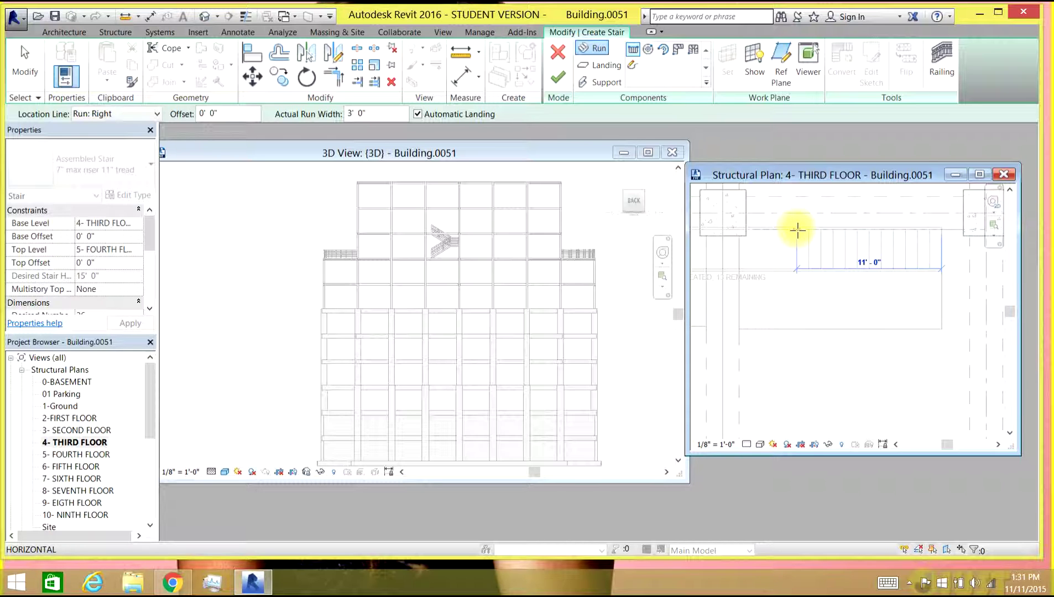
{"action": "left_click", "coordinate": [797, 231]}
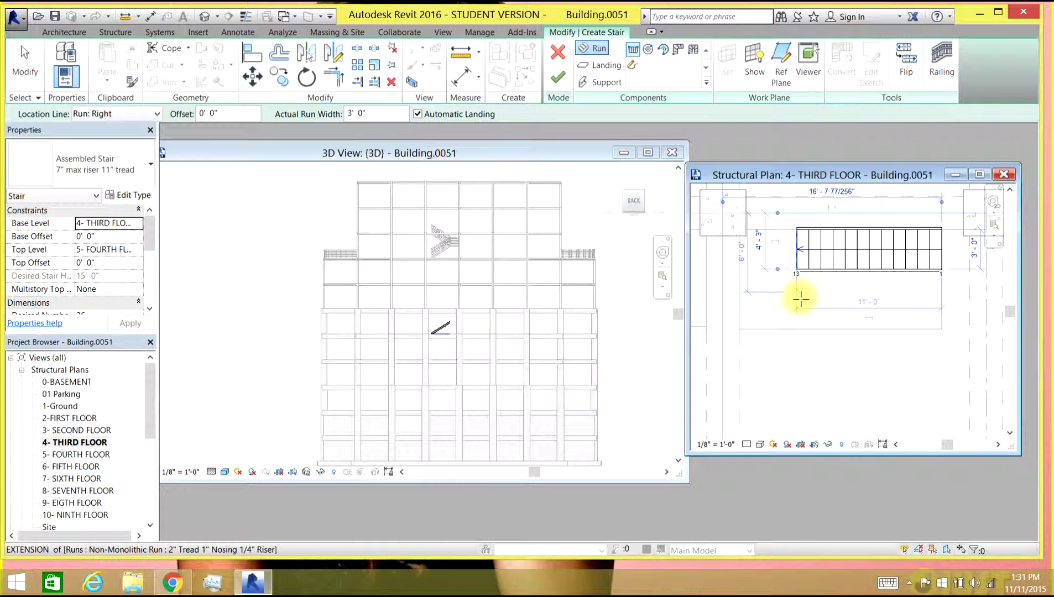
{"action": "left_click", "coordinate": [798, 330]}
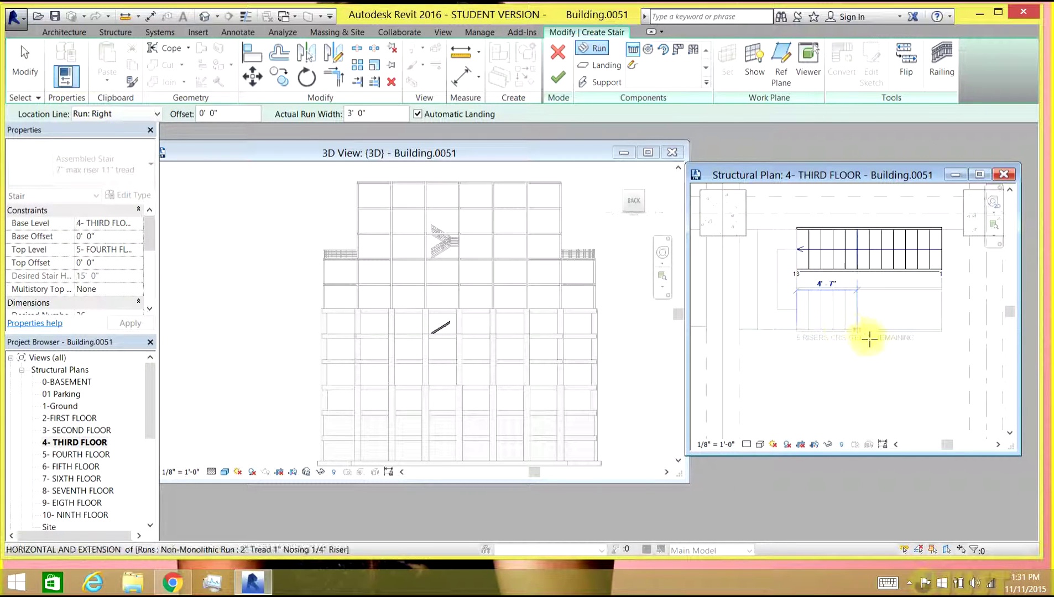
{"action": "left_click", "coordinate": [942, 330]}
{"action": "key", "text": "Escape"}
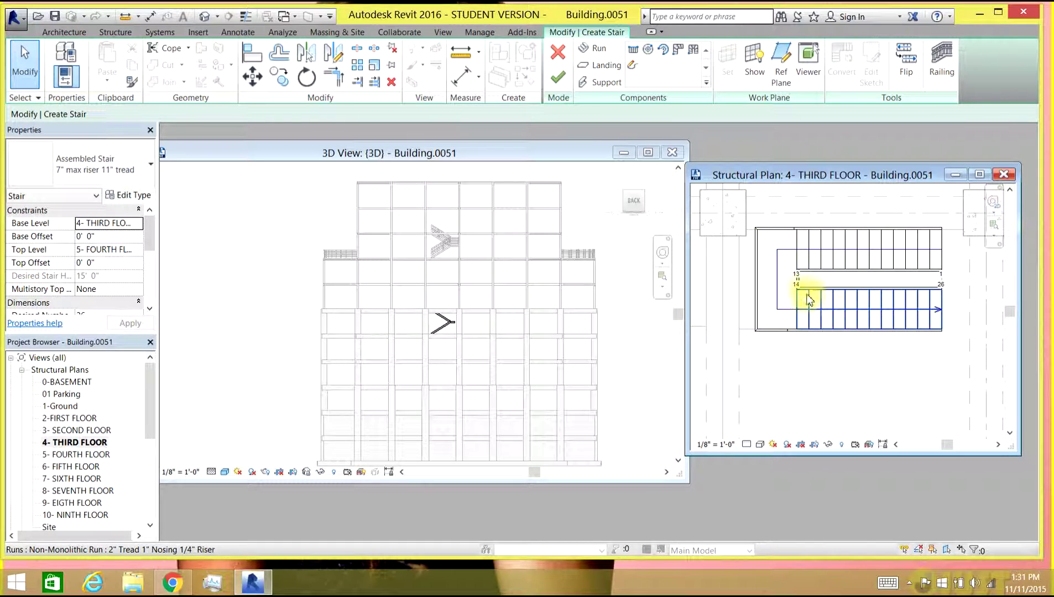
Stretch the stair landing's left edge out to the far edge of the opening.
{"action": "left_click", "coordinate": [771, 272]}
{"action": "scroll", "coordinate": [753, 282], "scroll_direction": "up", "scroll_amount": 3}
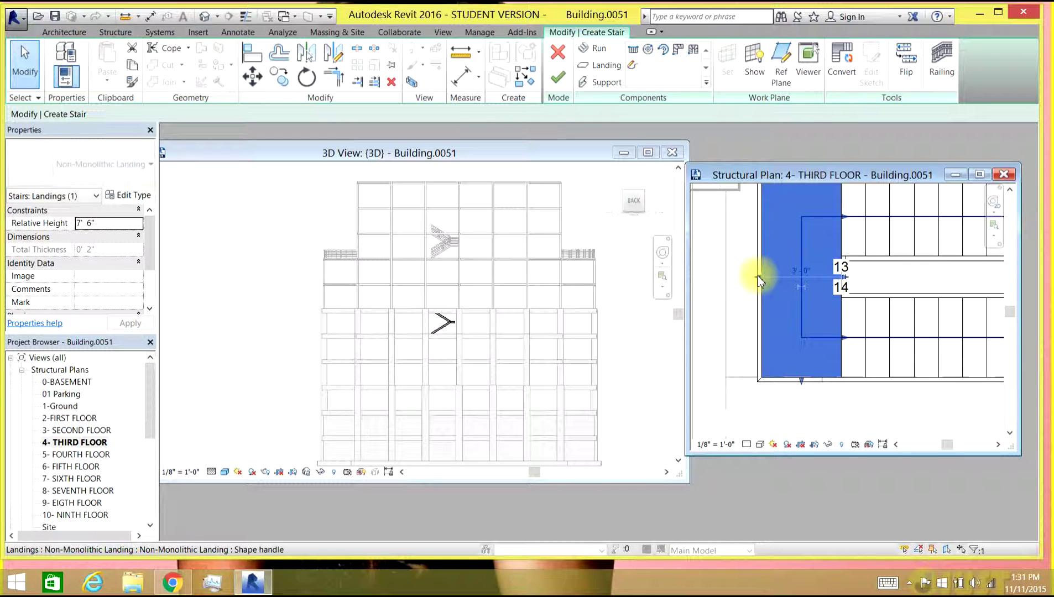
{"action": "left_click_drag", "start_coordinate": [758, 279], "coordinate": [715, 275]}
{"action": "scroll", "coordinate": [719, 279], "scroll_direction": "down", "scroll_amount": 4}
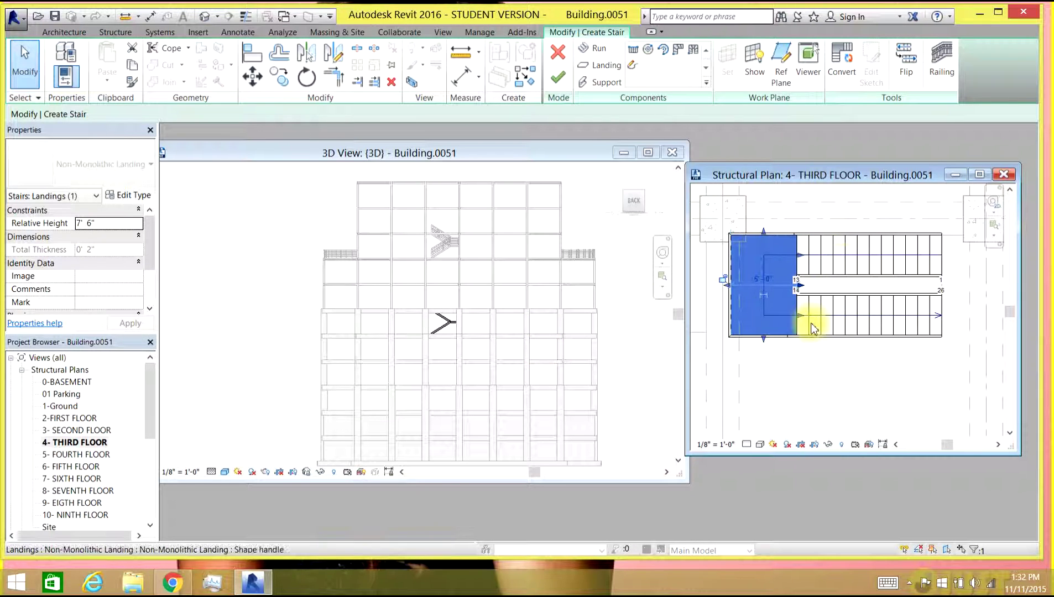
{"action": "left_click", "coordinate": [819, 382]}
{"action": "scroll", "coordinate": [461, 326], "scroll_direction": "up", "scroll_amount": 2}
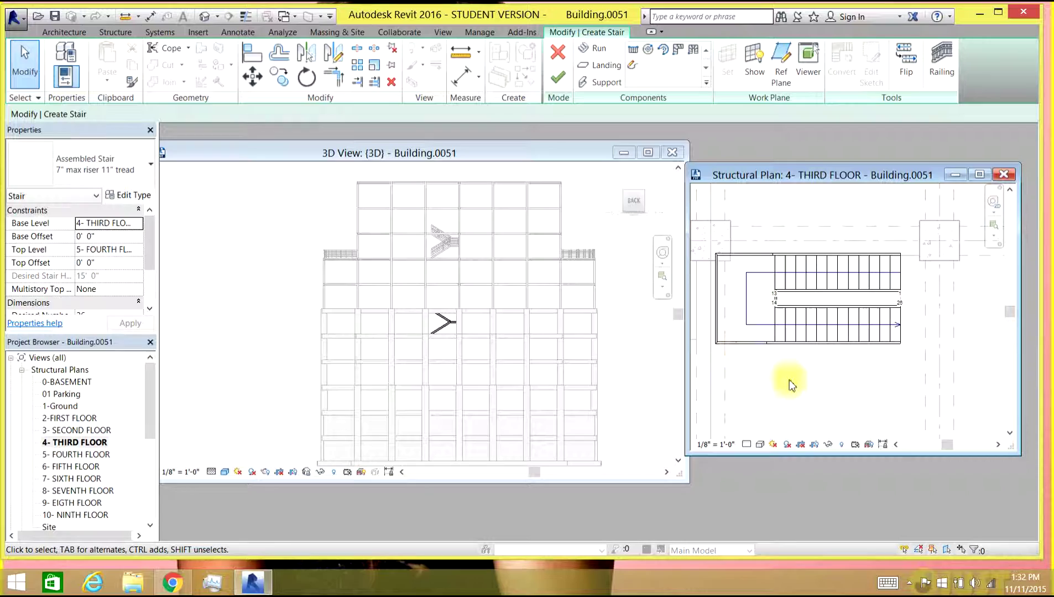
{"action": "left_click", "coordinate": [617, 210]}
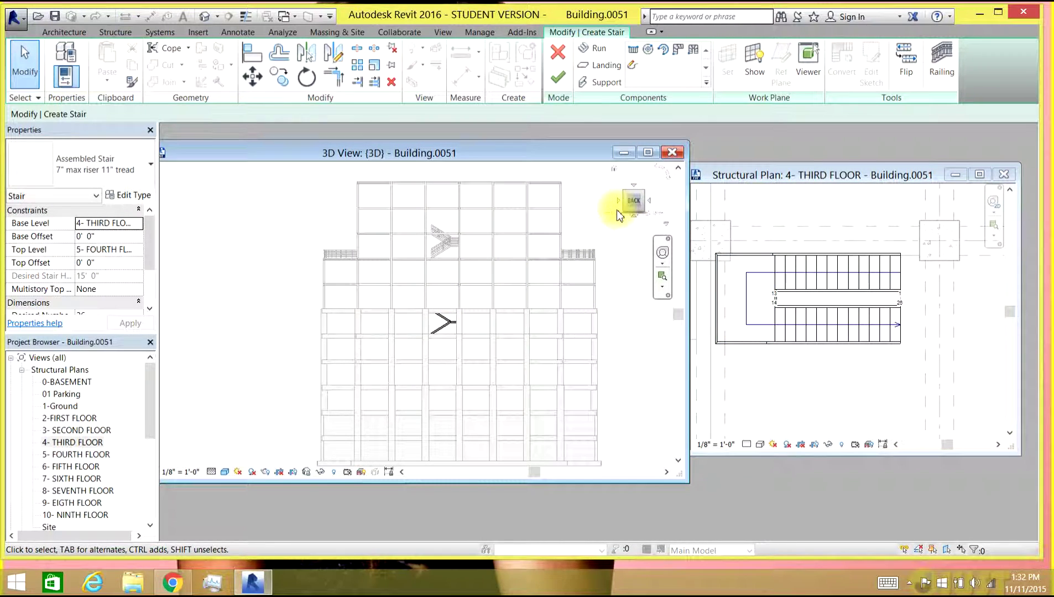
Orbit the 3D view overhead and finish edit mode to create the railed stair.
{"action": "left_click", "coordinate": [629, 208]}
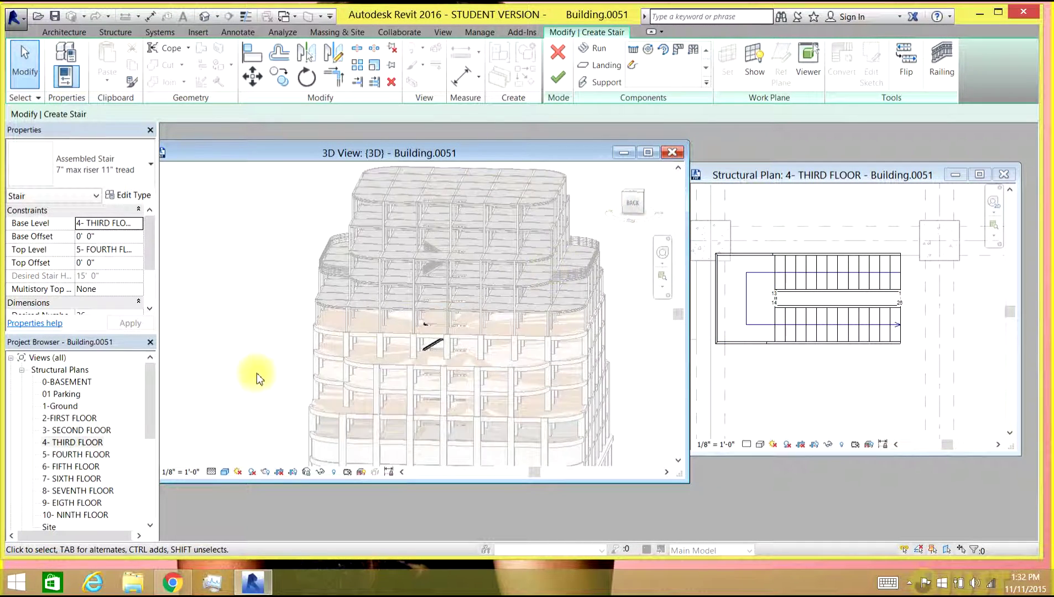
{"action": "scroll", "coordinate": [498, 332], "scroll_direction": "up", "scroll_amount": 6}
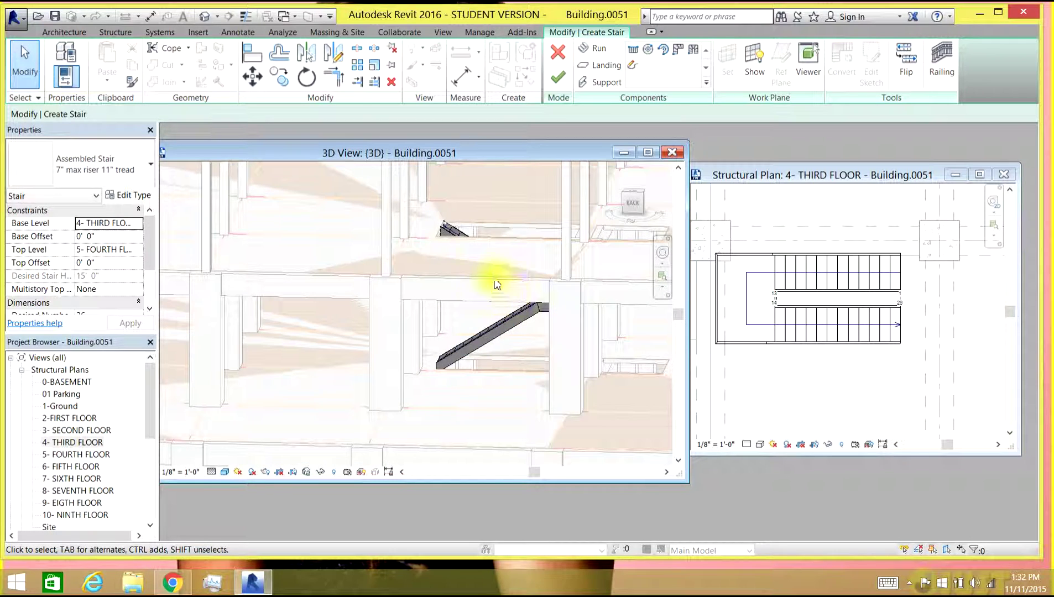
{"action": "left_click", "coordinate": [566, 76]}
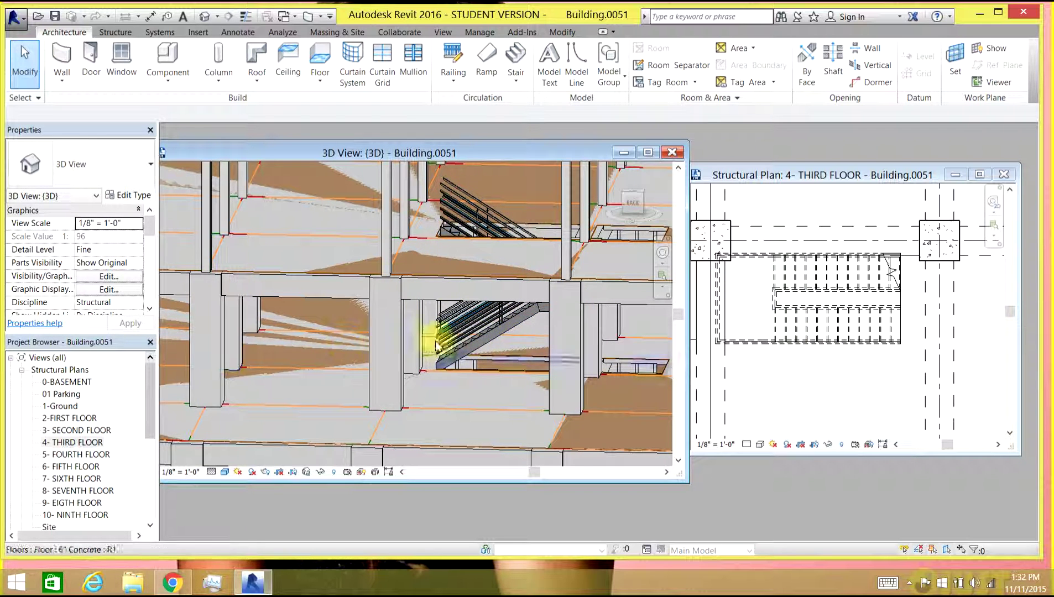
Select the stair and set its Base Level to 01 Parking.
{"action": "left_click", "coordinate": [491, 335]}
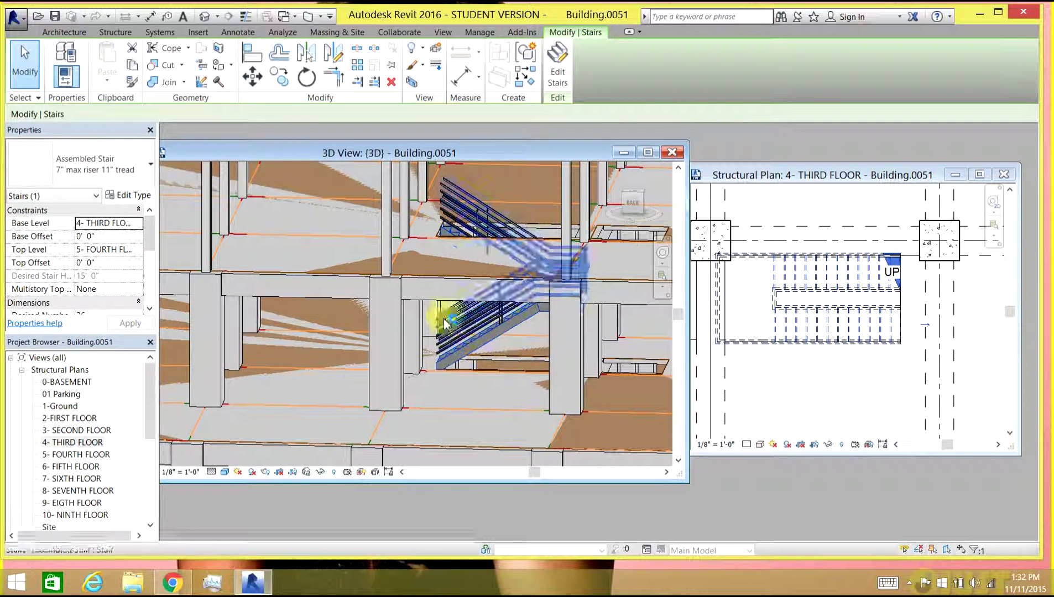
{"action": "left_click", "coordinate": [119, 226]}
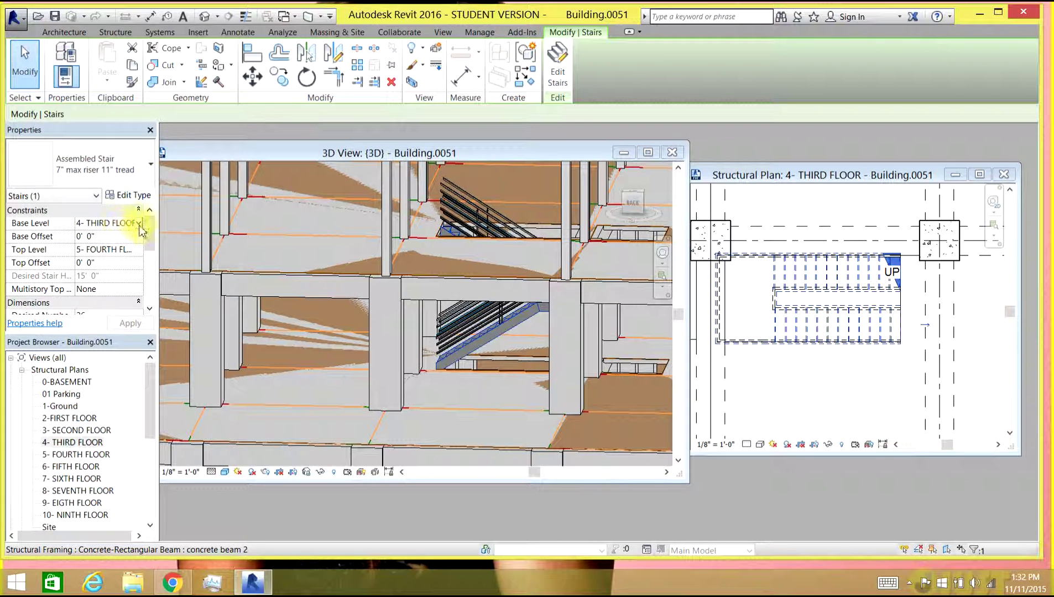
{"action": "left_click", "coordinate": [139, 224]}
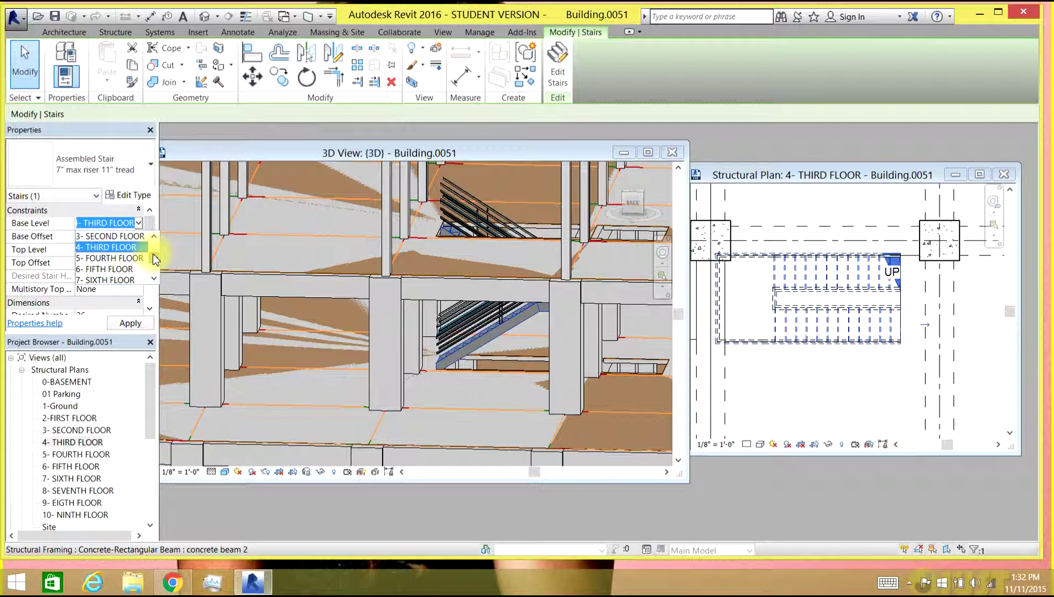
{"action": "scroll", "coordinate": [156, 263], "scroll_direction": "down", "scroll_amount": 1}
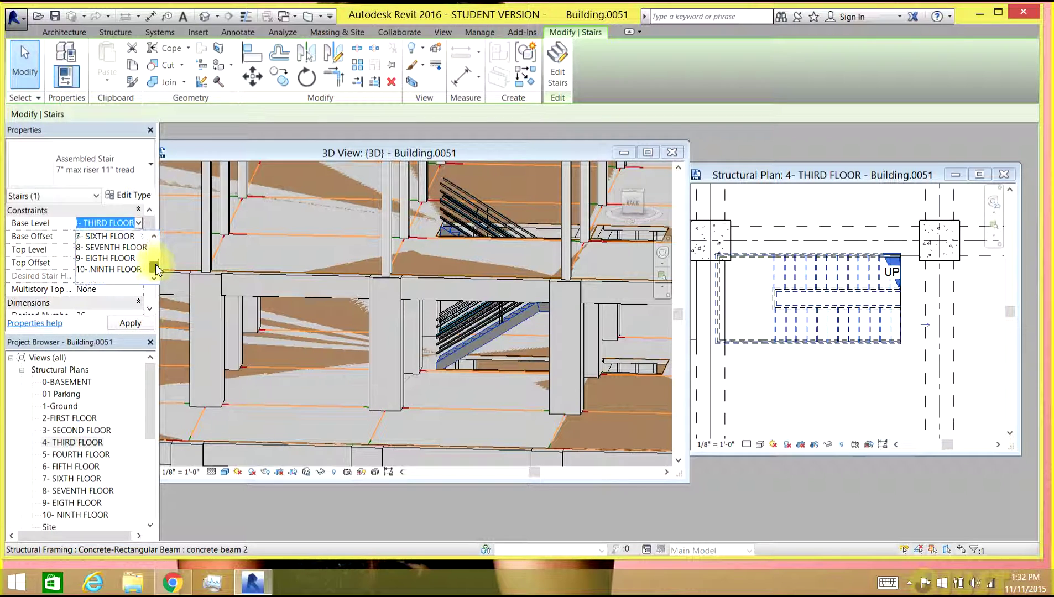
{"action": "scroll", "coordinate": [156, 264], "scroll_direction": "up", "scroll_amount": 3}
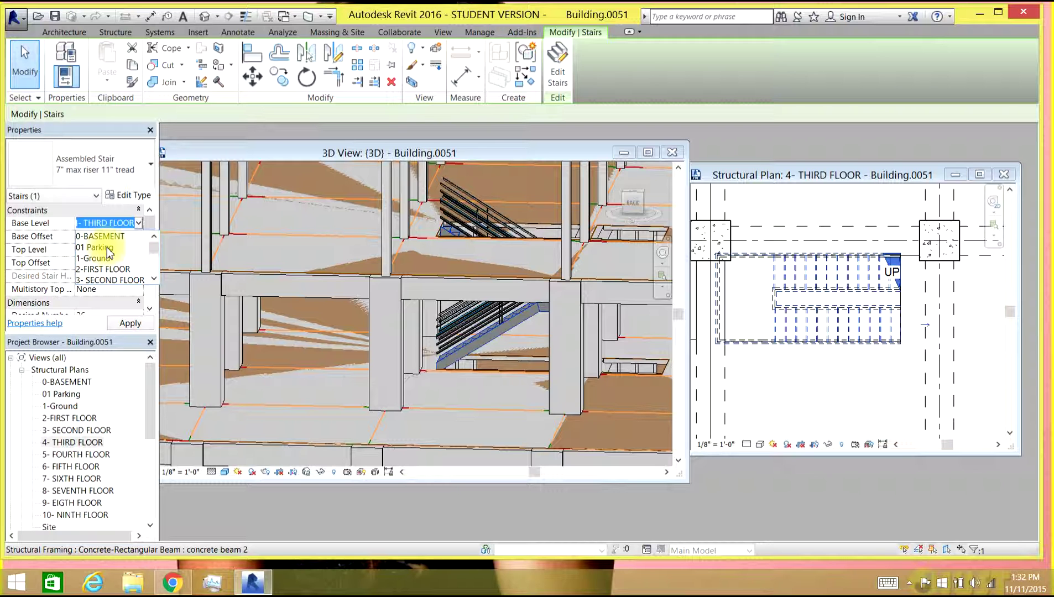
{"action": "left_click", "coordinate": [109, 248]}
Set the stair's Top Level to 10- NINTH FLOOR and accept the height warning.
{"action": "left_click", "coordinate": [133, 249]}
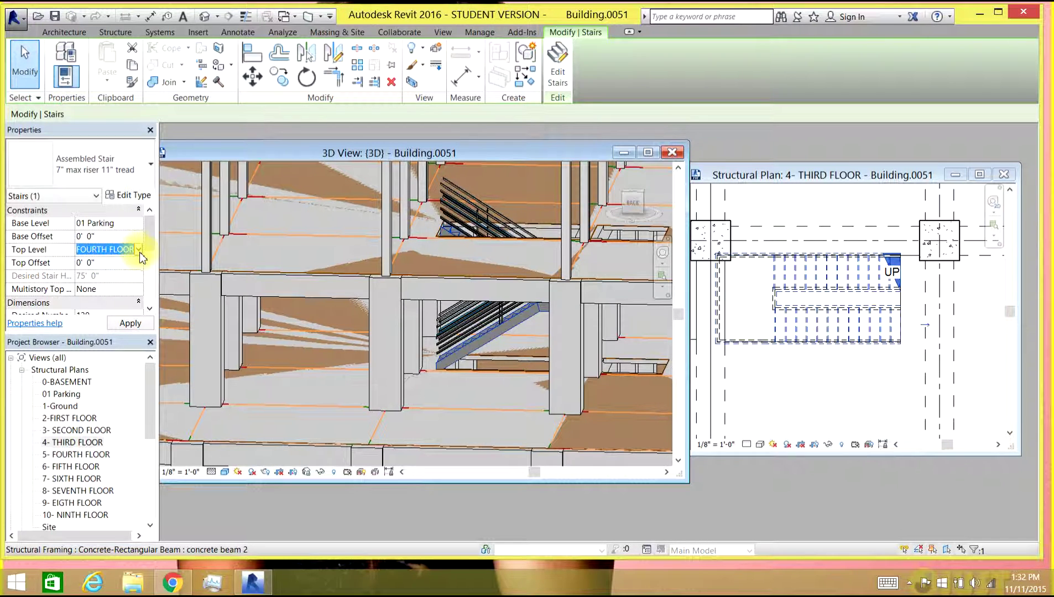
{"action": "left_click", "coordinate": [139, 249]}
{"action": "left_click_drag", "start_coordinate": [157, 287], "coordinate": [158, 300]}
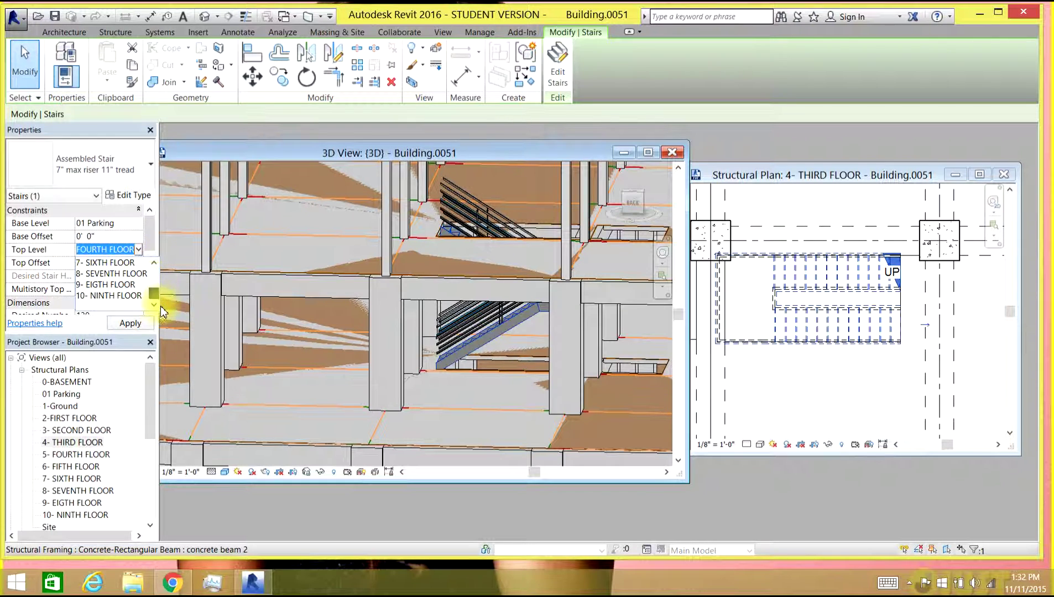
{"action": "left_click", "coordinate": [123, 296]}
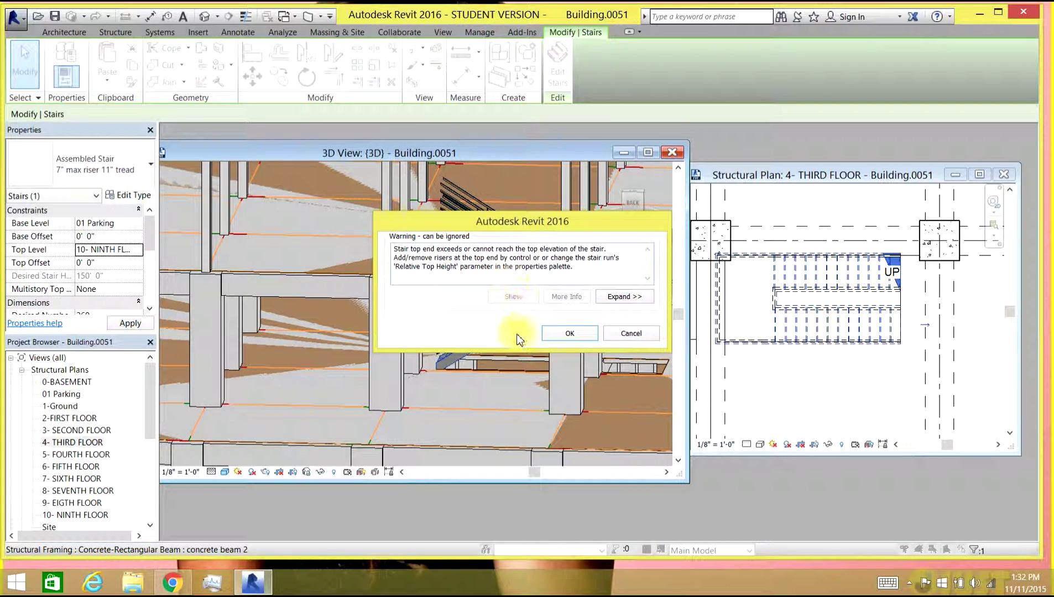
{"action": "left_click", "coordinate": [570, 333]}
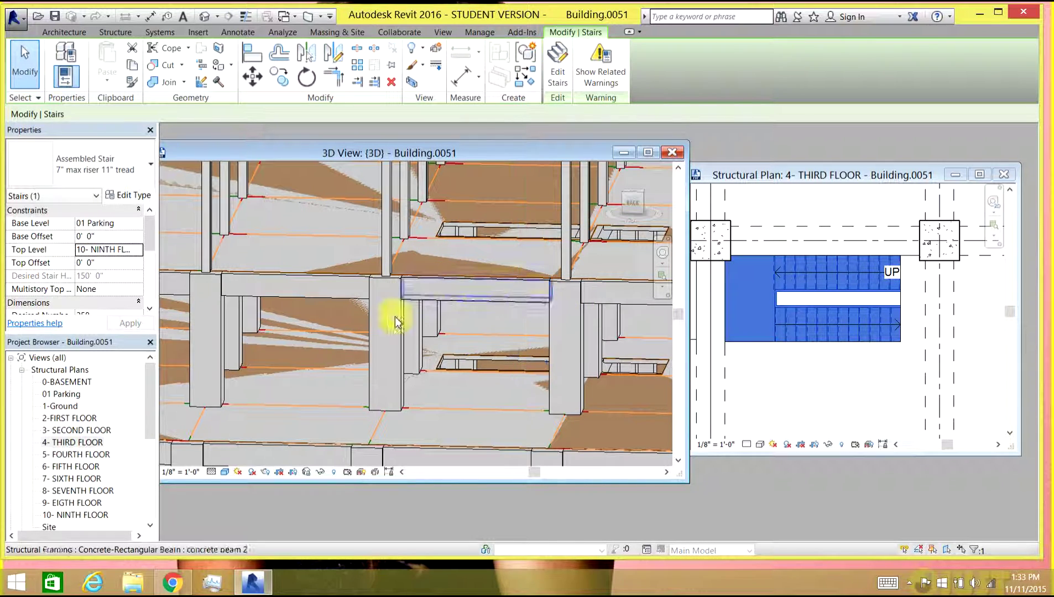
{"action": "left_click", "coordinate": [333, 473]}
{"action": "left_click", "coordinate": [334, 473]}
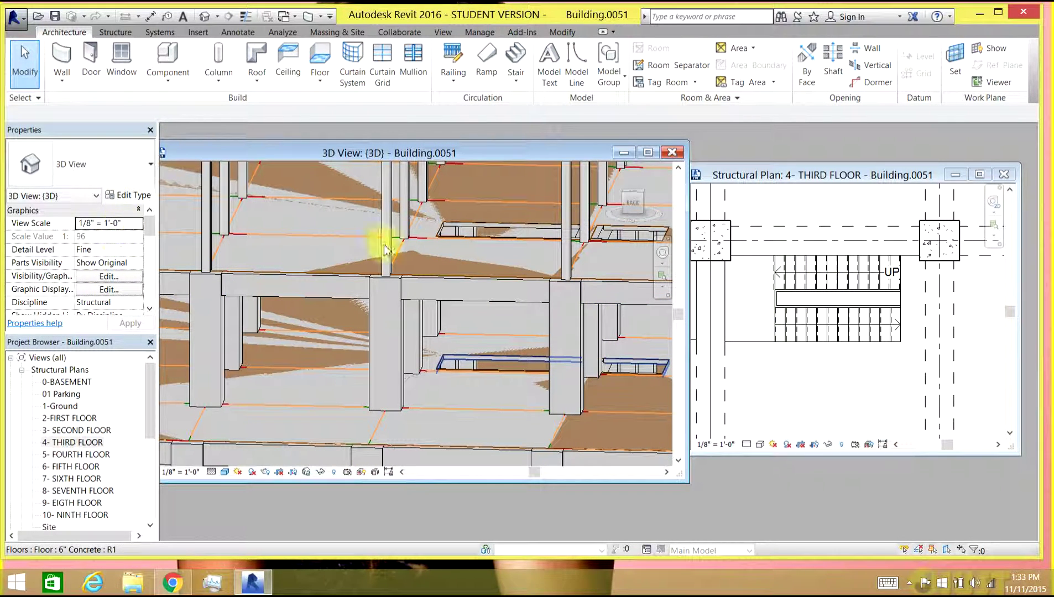
{"action": "left_click", "coordinate": [786, 274]}
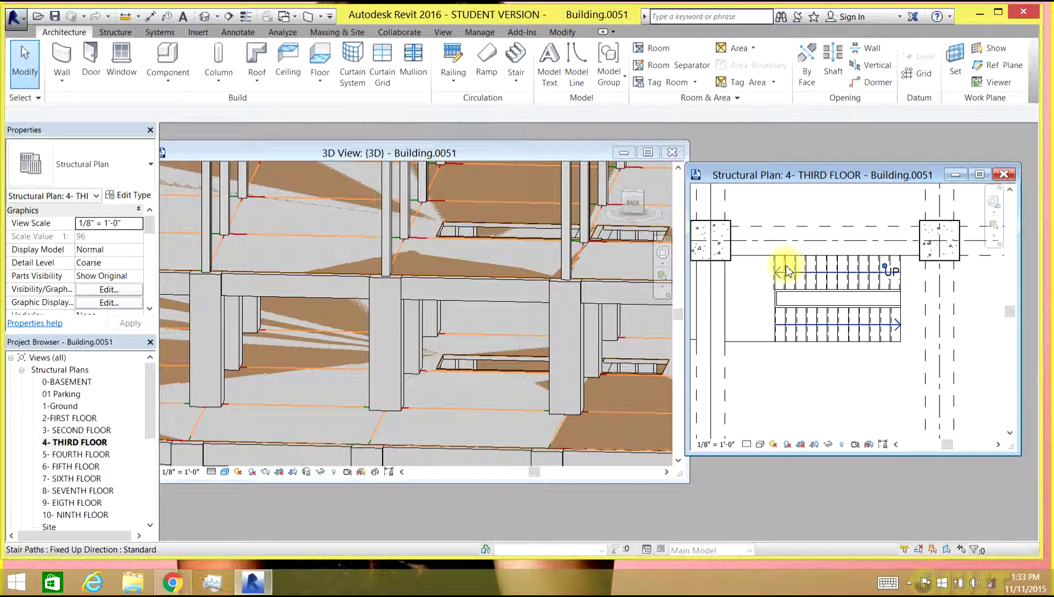
Select the 150' tall stair in the third floor plan and zoom out to see all floors.
{"action": "left_click", "coordinate": [791, 275]}
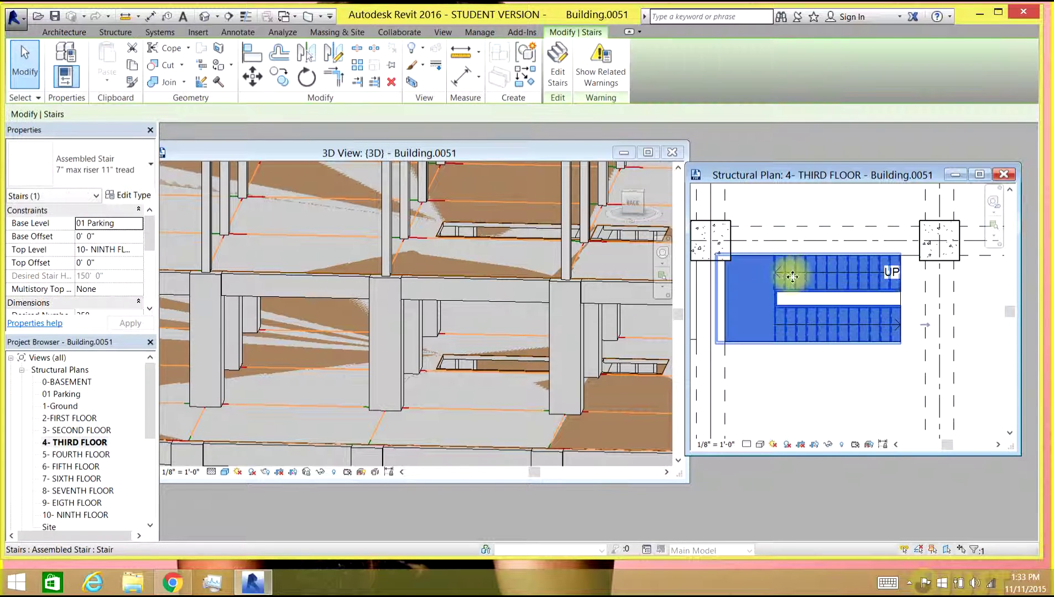
{"action": "scroll", "coordinate": [509, 307], "scroll_direction": "down", "scroll_amount": 2}
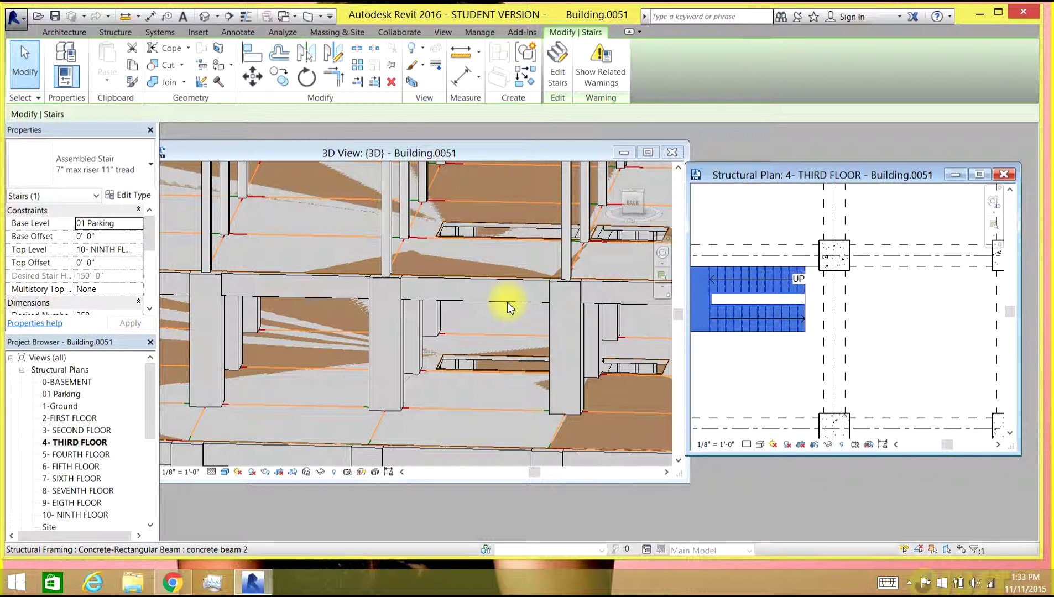
{"action": "scroll", "coordinate": [509, 307], "scroll_direction": "up", "scroll_amount": 1}
{"action": "scroll", "coordinate": [491, 344], "scroll_direction": "down", "scroll_amount": 5}
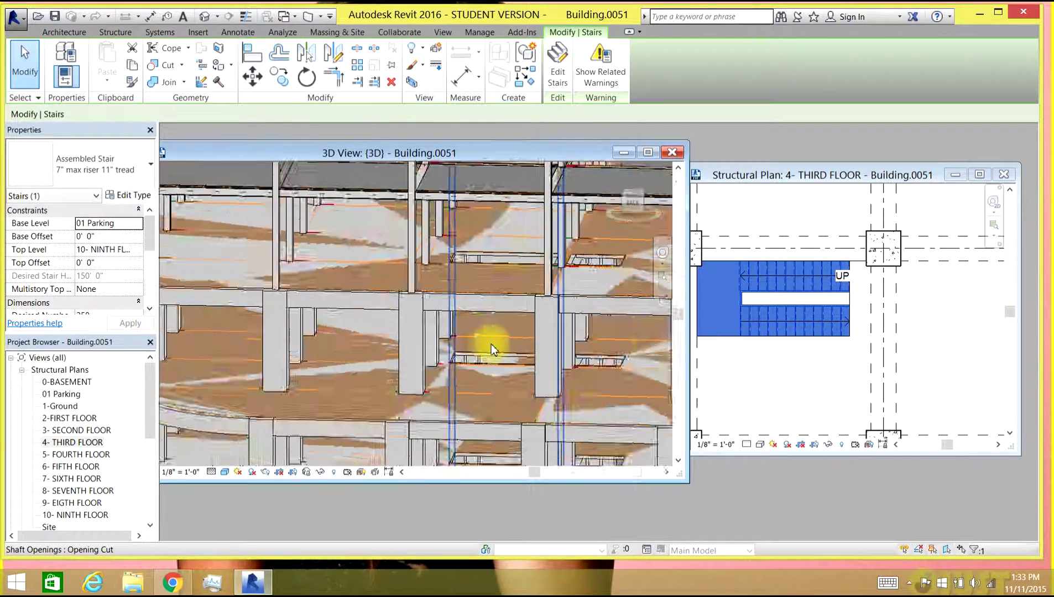
{"action": "scroll", "coordinate": [486, 342], "scroll_direction": "down", "scroll_amount": 3}
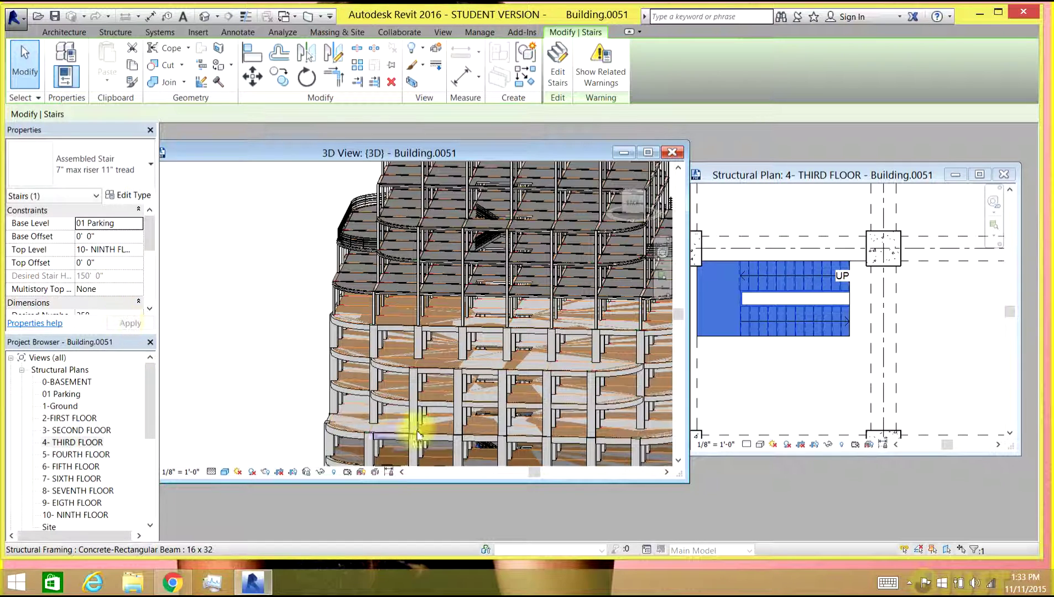
Set the stair's Base Level to 4- THIRD FLOOR and Top Level to 5- FOURTH FLOOR, then apply.
{"action": "left_click", "coordinate": [119, 228]}
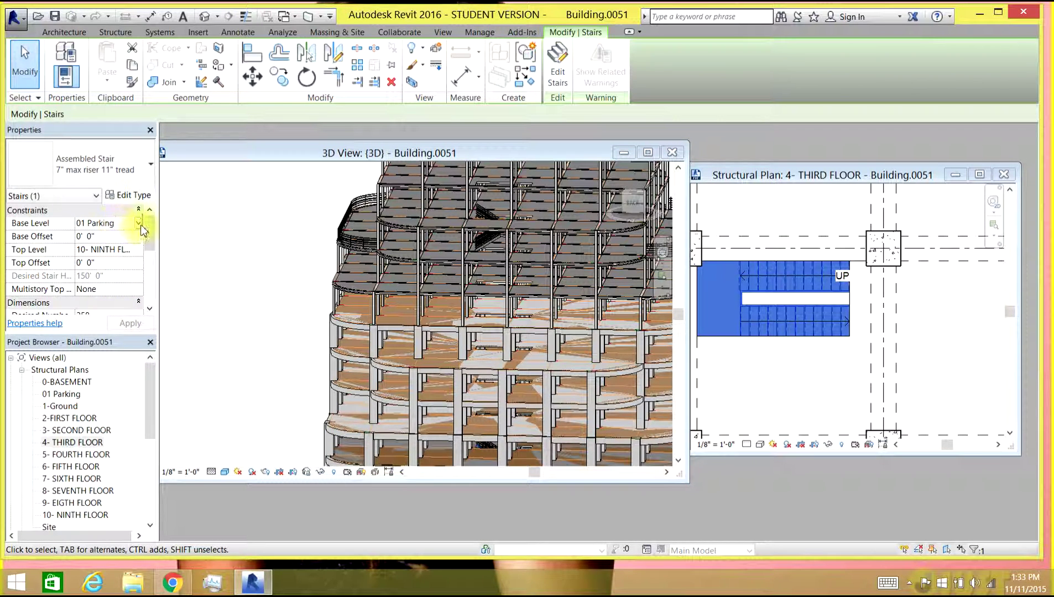
{"action": "left_click", "coordinate": [138, 223]}
{"action": "left_click_drag", "start_coordinate": [152, 248], "coordinate": [152, 258]}
{"action": "left_click", "coordinate": [121, 248]}
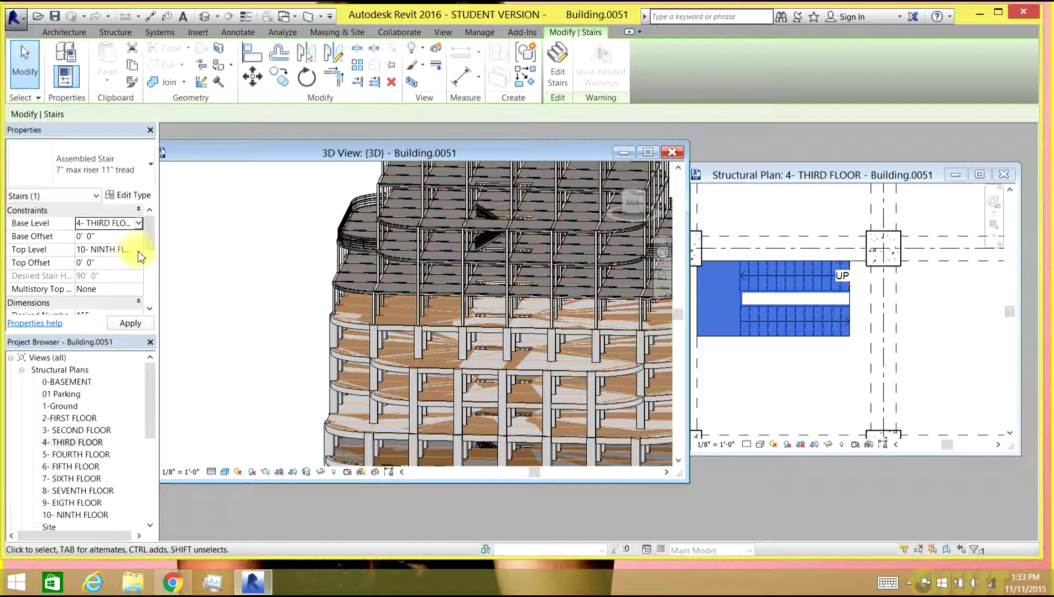
{"action": "left_click", "coordinate": [139, 252]}
{"action": "left_click_drag", "start_coordinate": [154, 289], "coordinate": [157, 285]}
{"action": "left_click", "coordinate": [130, 294]}
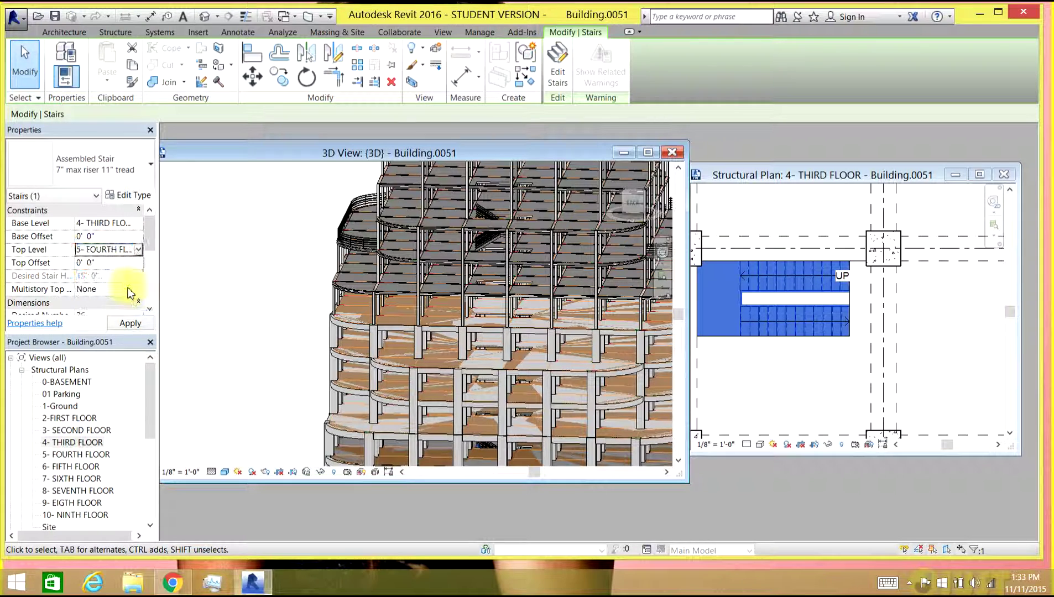
{"action": "left_click", "coordinate": [131, 325]}
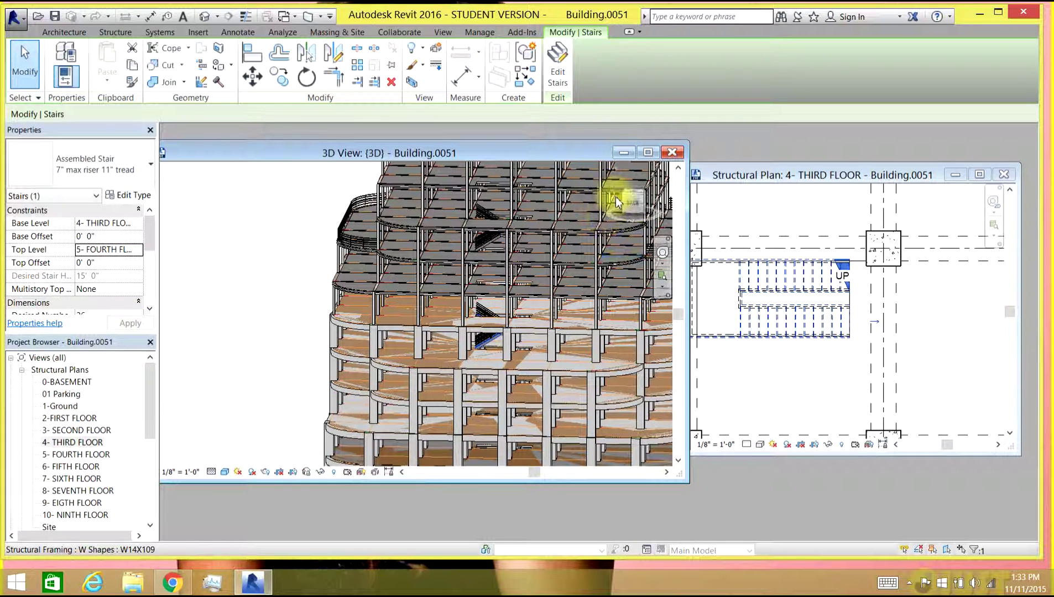
View the building from the back, select the stair railing and open its type properties.
{"action": "left_click", "coordinate": [635, 200]}
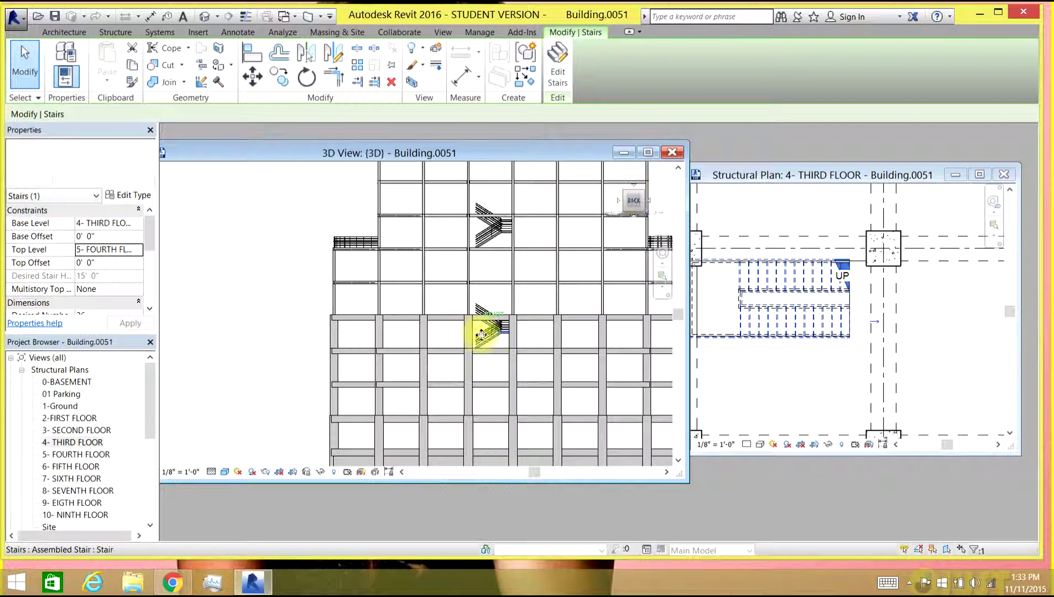
{"action": "scroll", "coordinate": [492, 337], "scroll_direction": "up", "scroll_amount": 4}
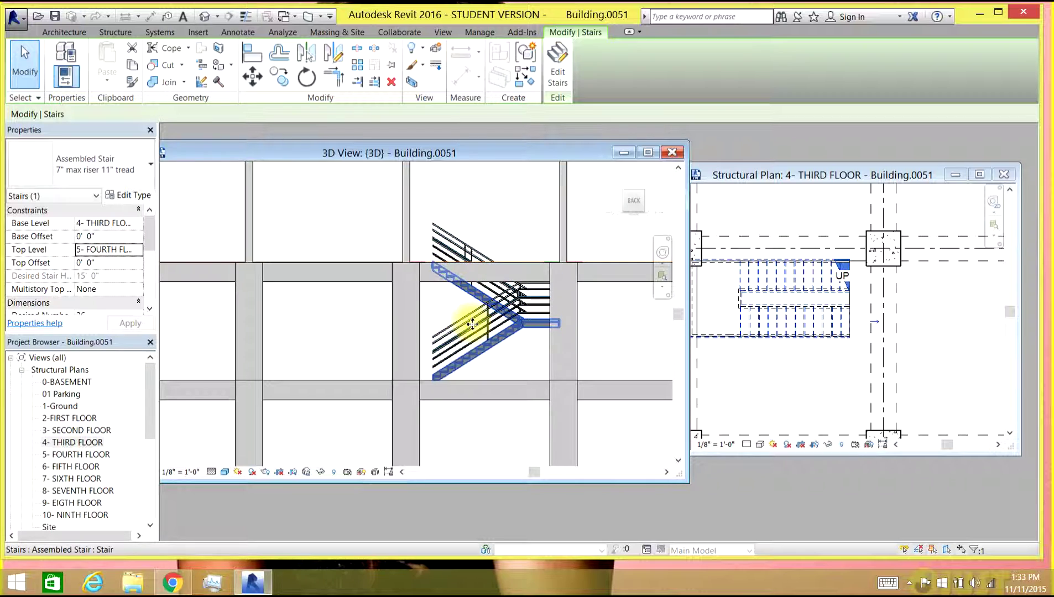
{"action": "scroll", "coordinate": [473, 327], "scroll_direction": "up", "scroll_amount": 2}
{"action": "scroll", "coordinate": [473, 327], "scroll_direction": "up", "scroll_amount": 4}
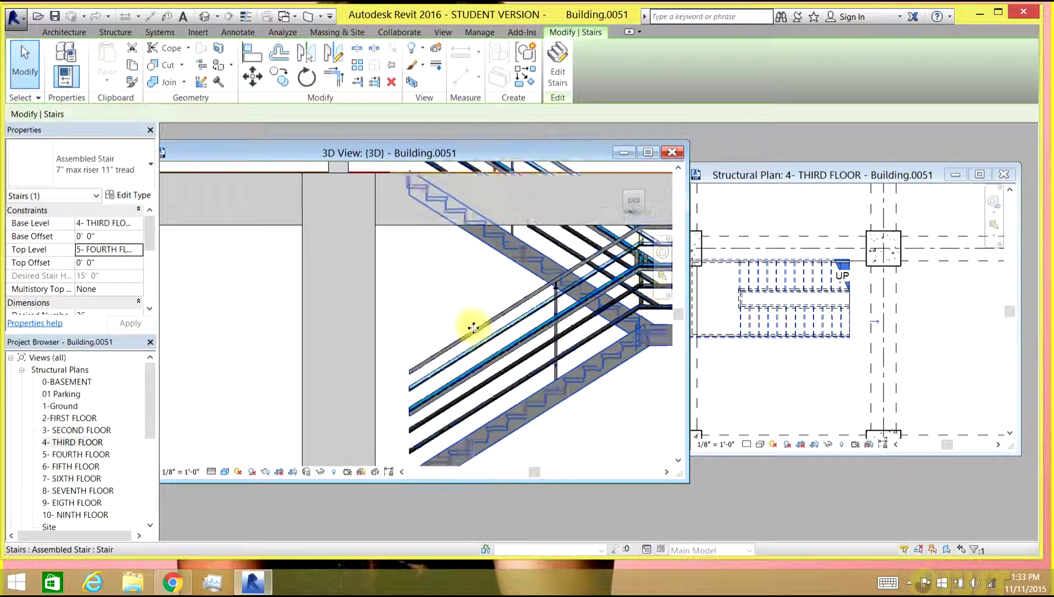
{"action": "left_click", "coordinate": [489, 352]}
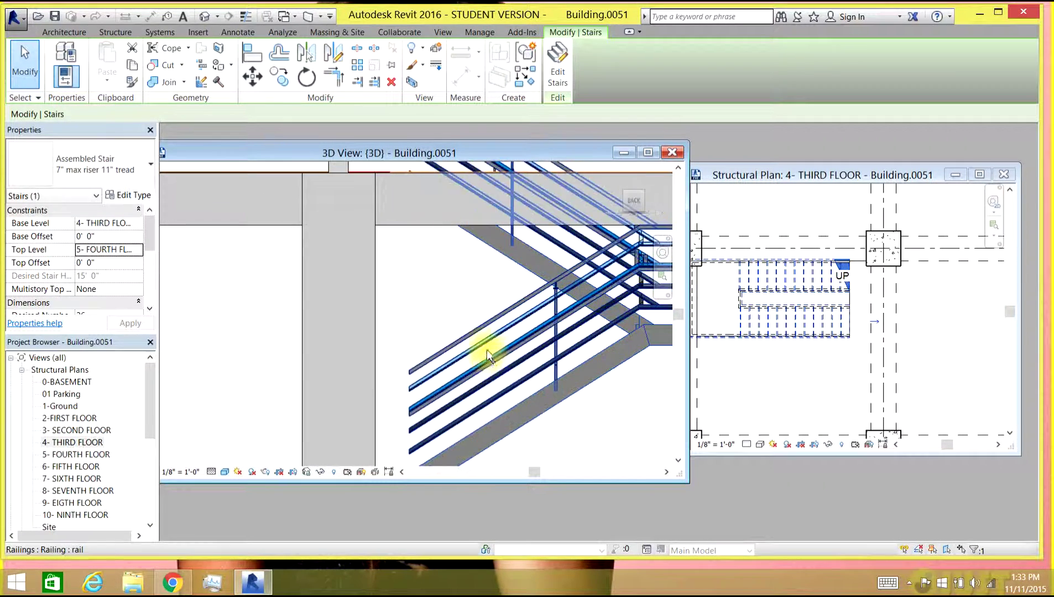
{"action": "left_click", "coordinate": [127, 197]}
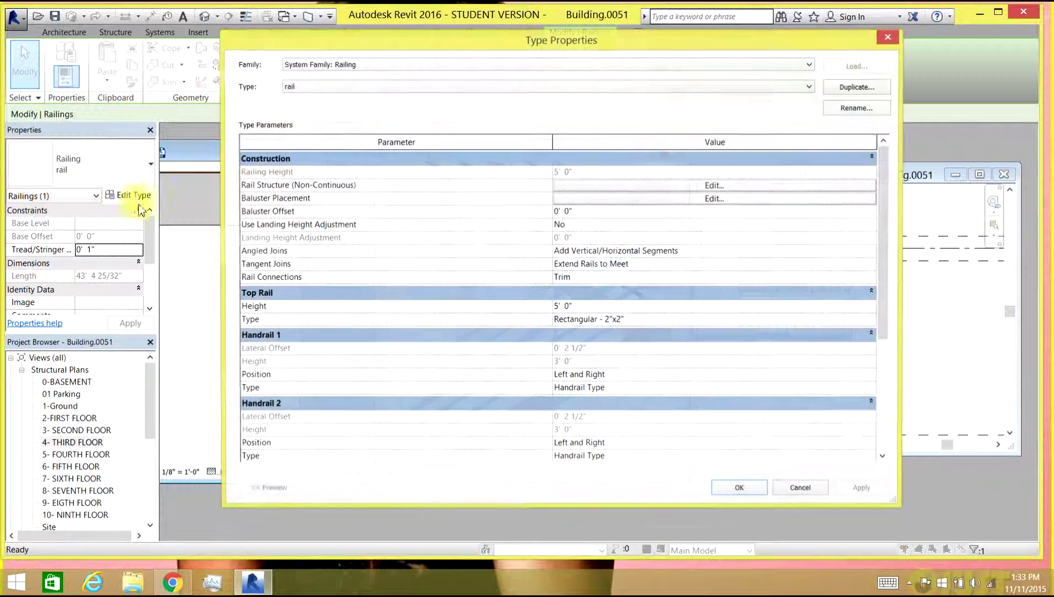
Duplicate the railing type as rail 2 and give it Post - Square w Ball : 2 1/4" regular balusters at spacing 3.
{"action": "left_click", "coordinate": [863, 88]}
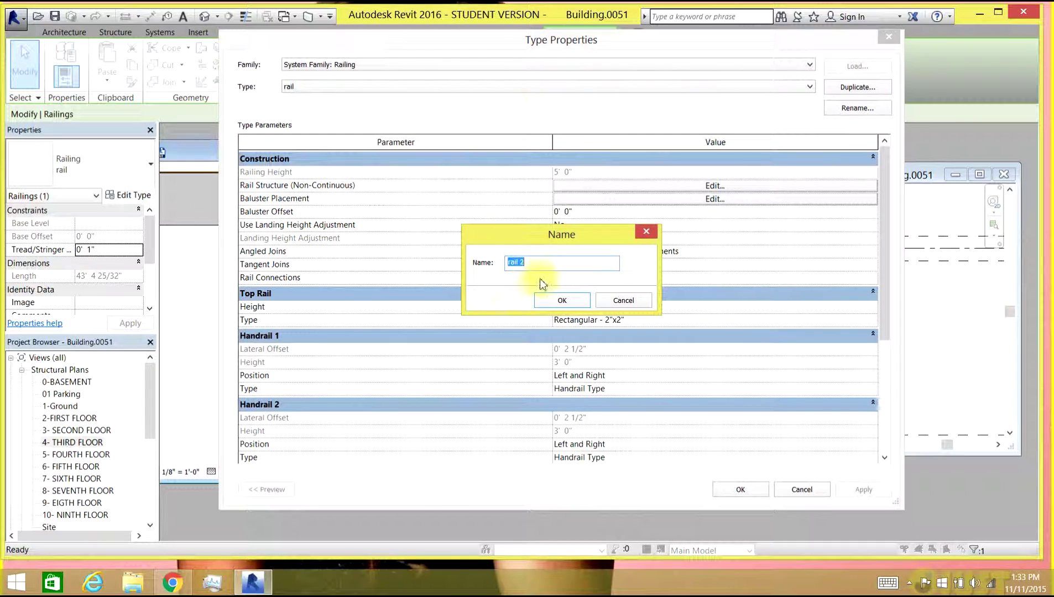
{"action": "left_click", "coordinate": [547, 299]}
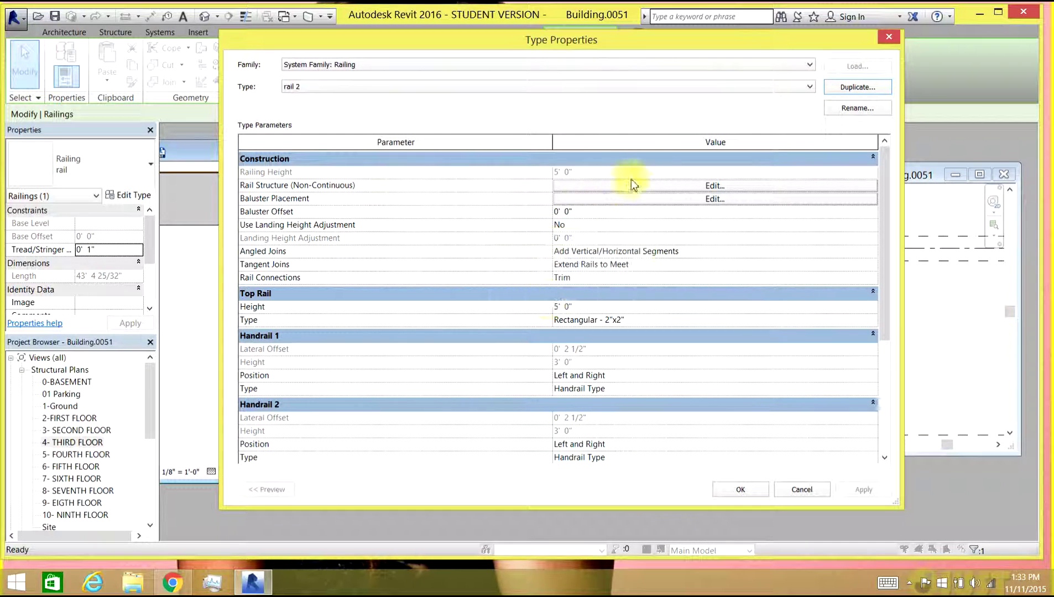
{"action": "left_click", "coordinate": [713, 198]}
{"action": "left_click", "coordinate": [424, 138]}
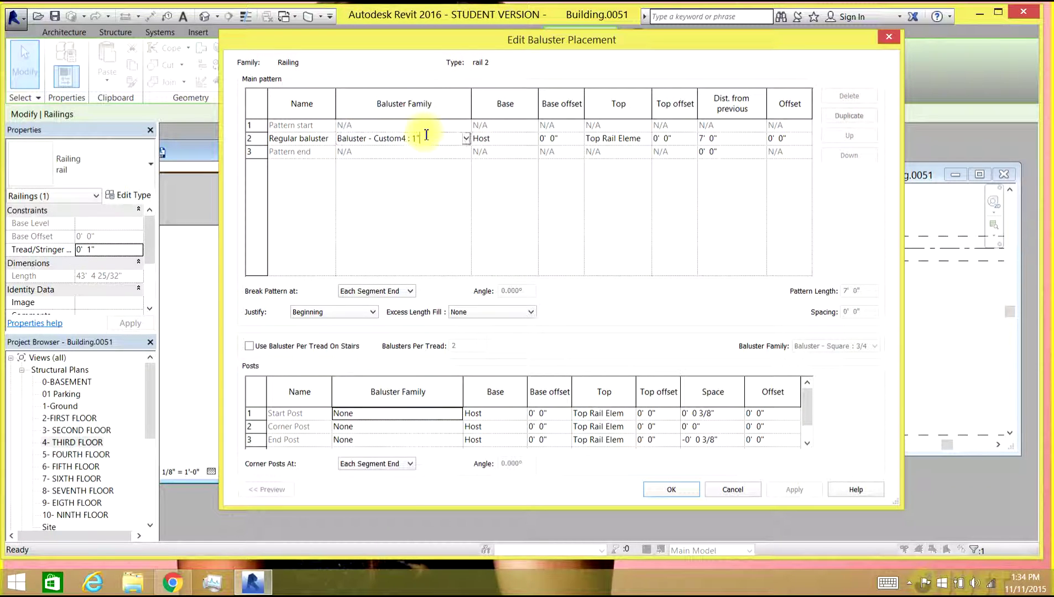
{"action": "left_click", "coordinate": [466, 139]}
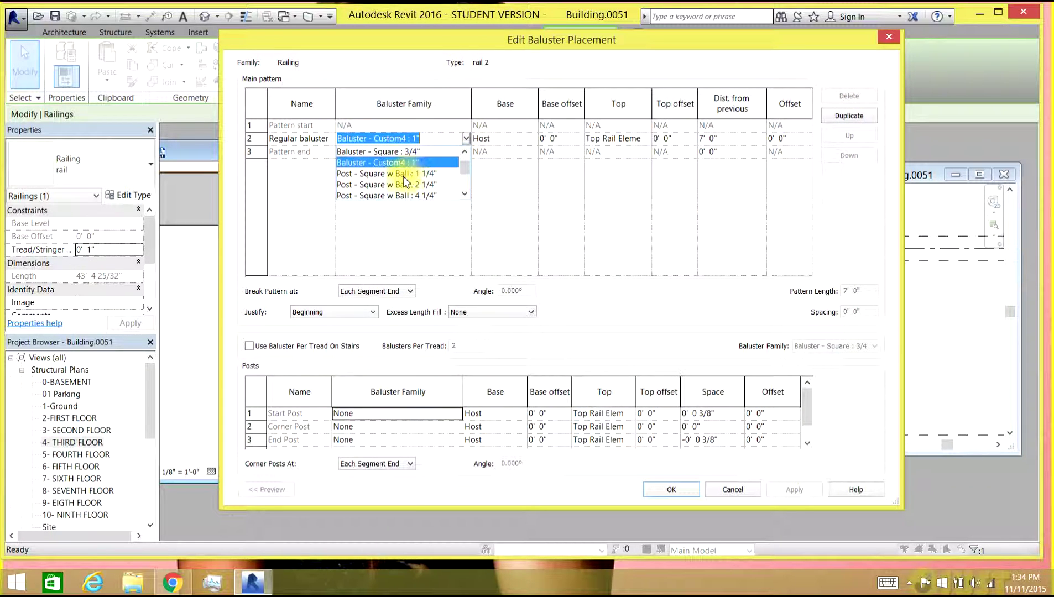
{"action": "left_click", "coordinate": [429, 173]}
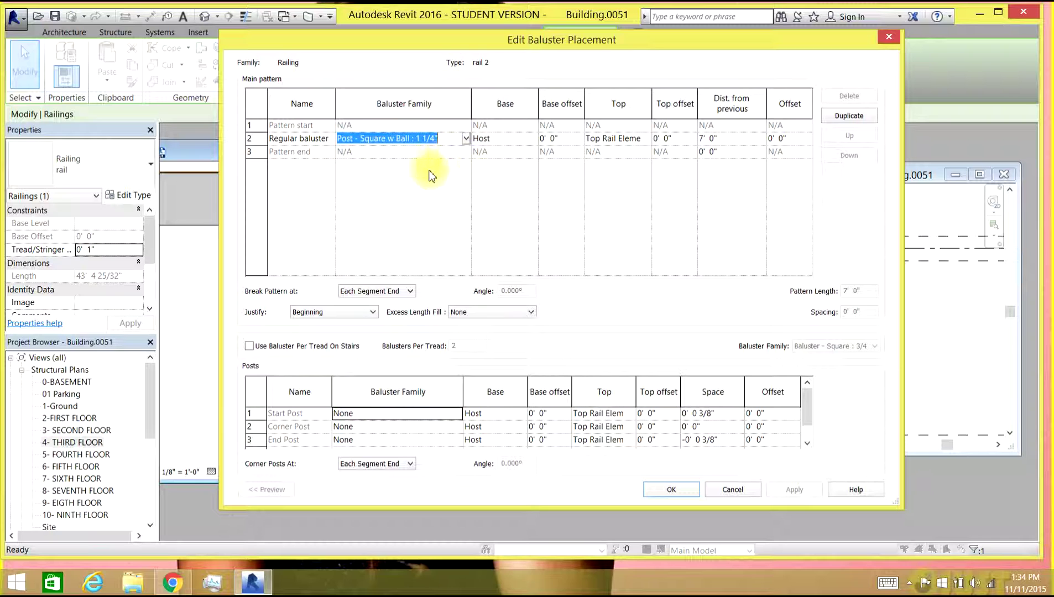
{"action": "left_click", "coordinate": [466, 138]}
{"action": "left_click", "coordinate": [426, 196]}
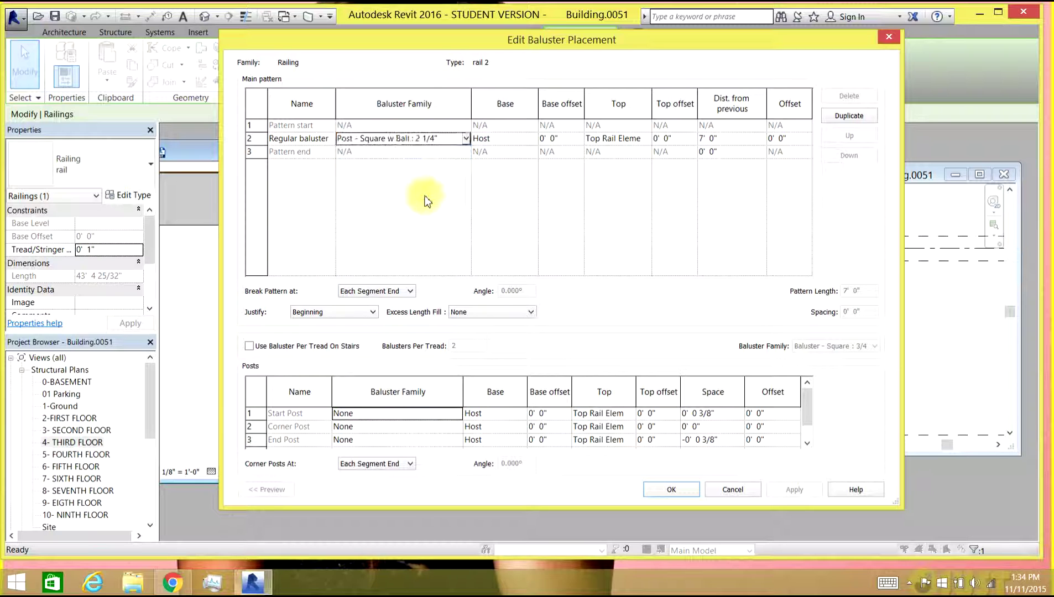
{"action": "left_click", "coordinate": [706, 140]}
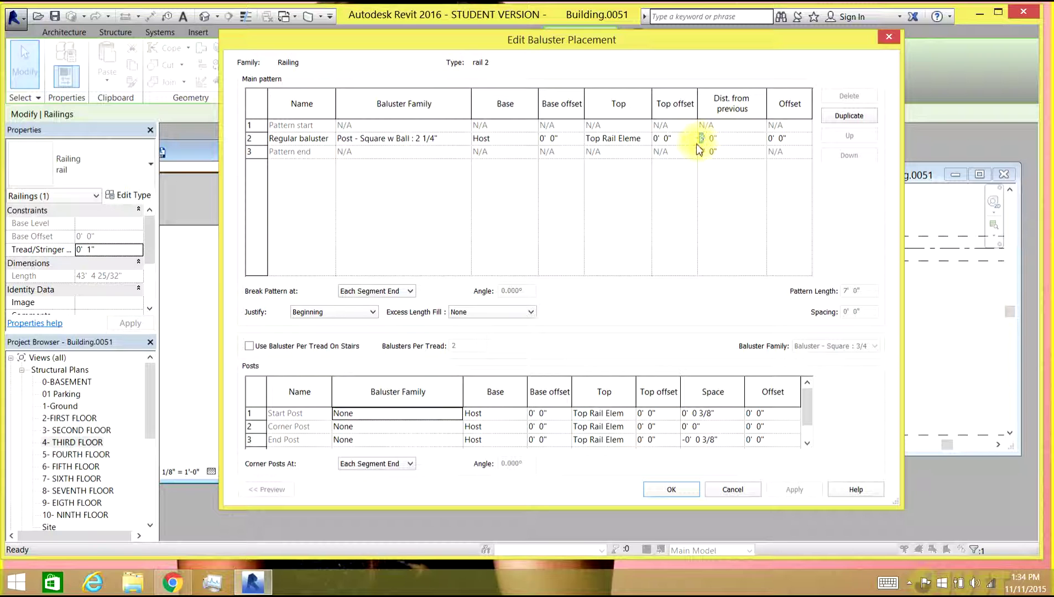
{"action": "type", "text": "3"}
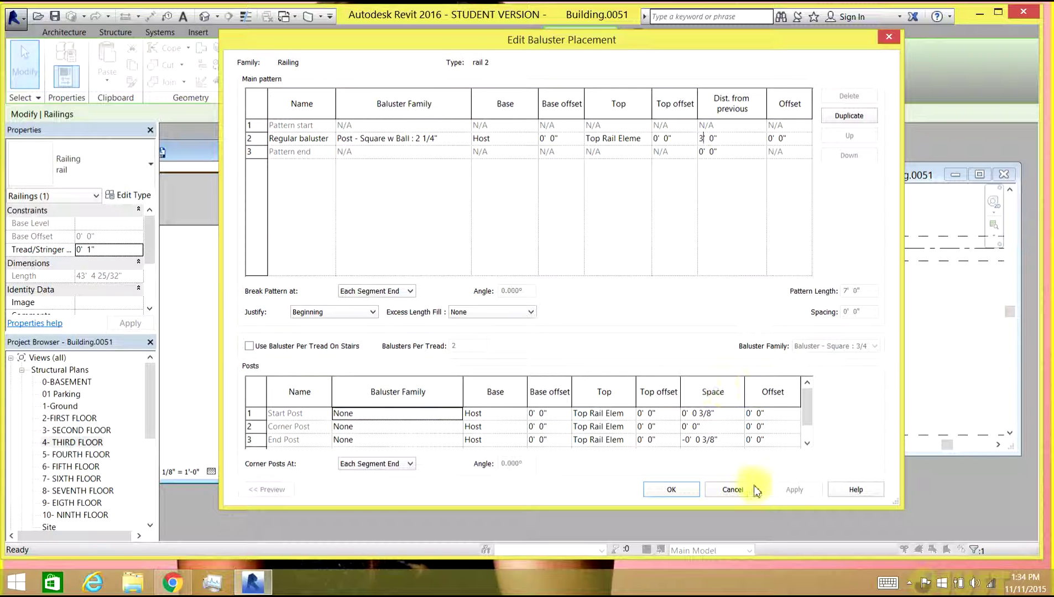
{"action": "left_click", "coordinate": [675, 489]}
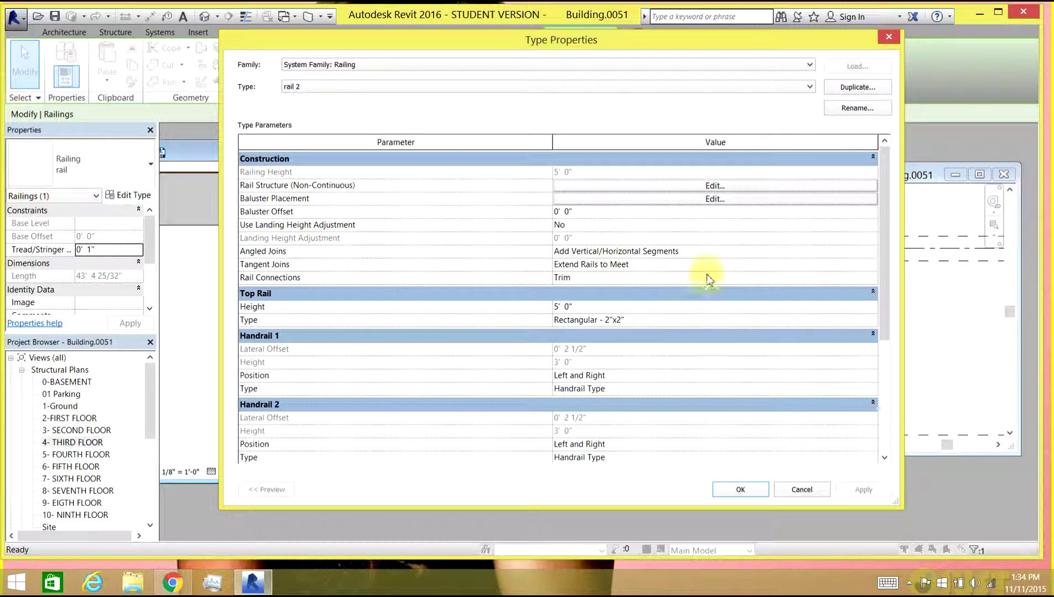
Delete the 1' ductile iron and 3' clear glazing rails from rail 2, keeping the 4' and 2' rails.
{"action": "left_click", "coordinate": [716, 188]}
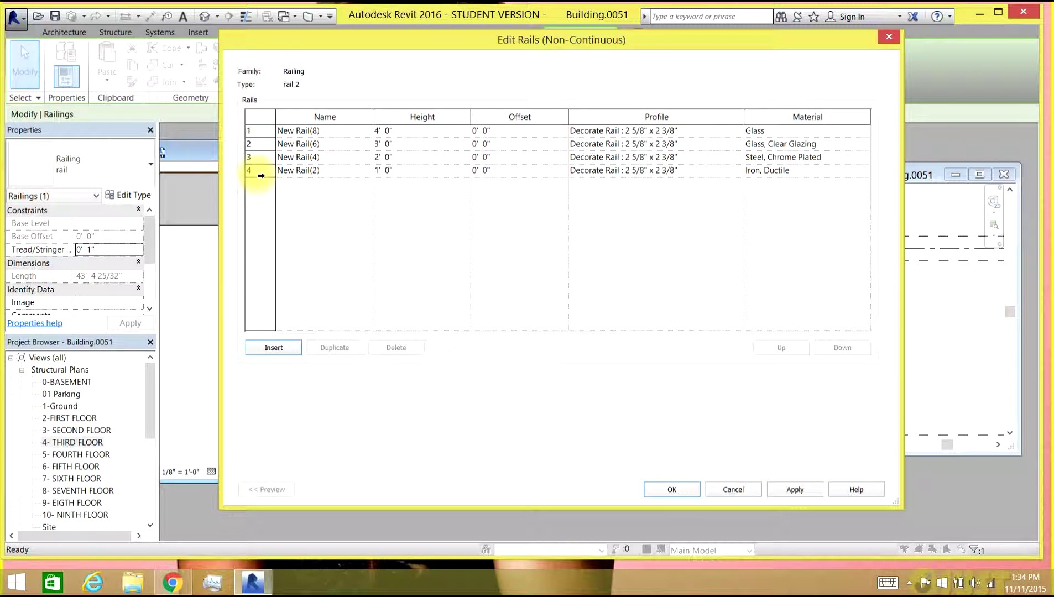
{"action": "left_click", "coordinate": [261, 176]}
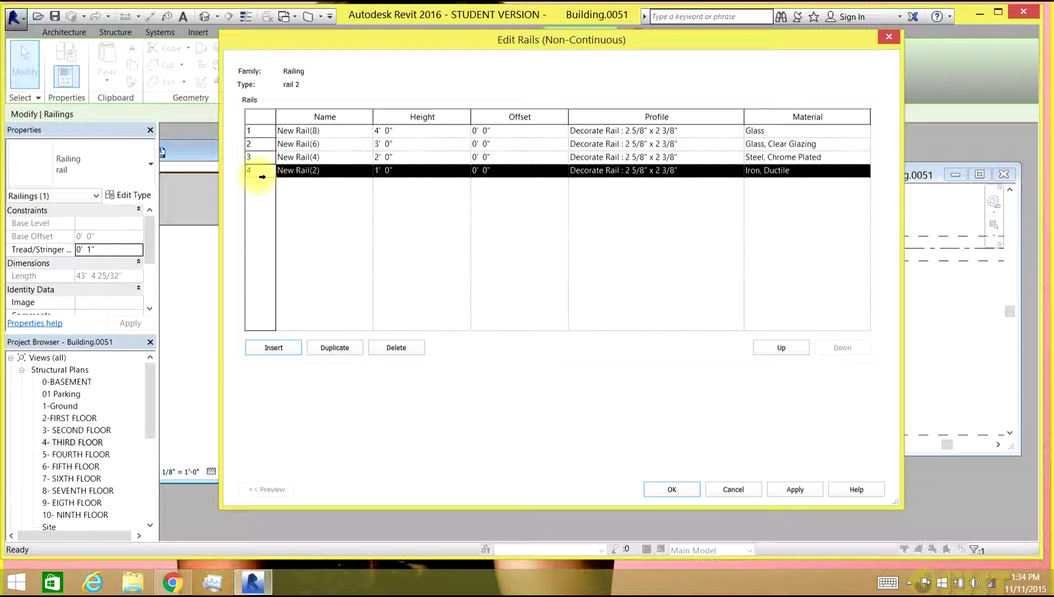
{"action": "left_click", "coordinate": [397, 353]}
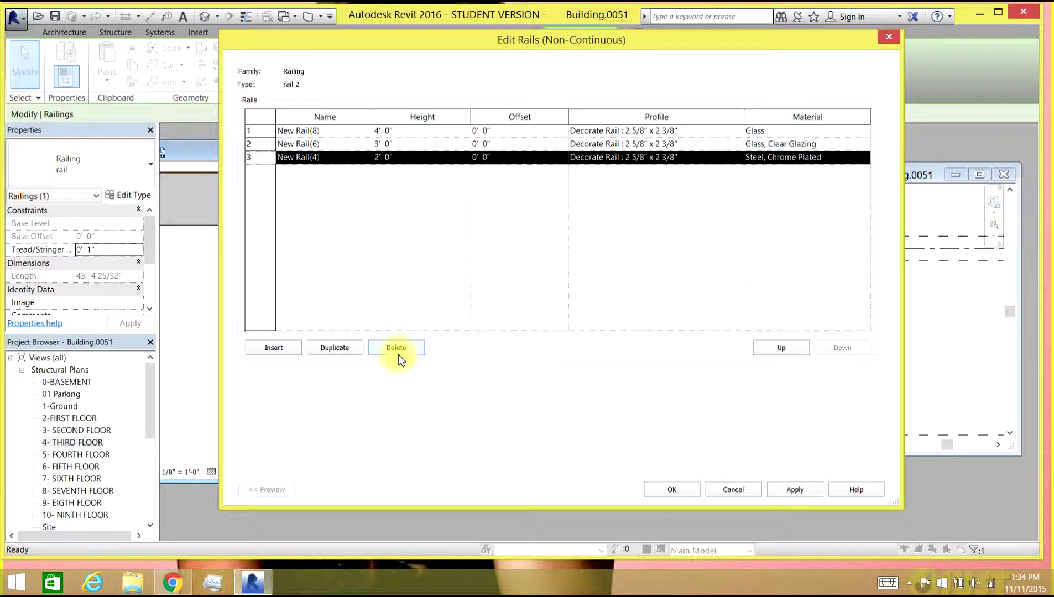
{"action": "left_click", "coordinate": [261, 143]}
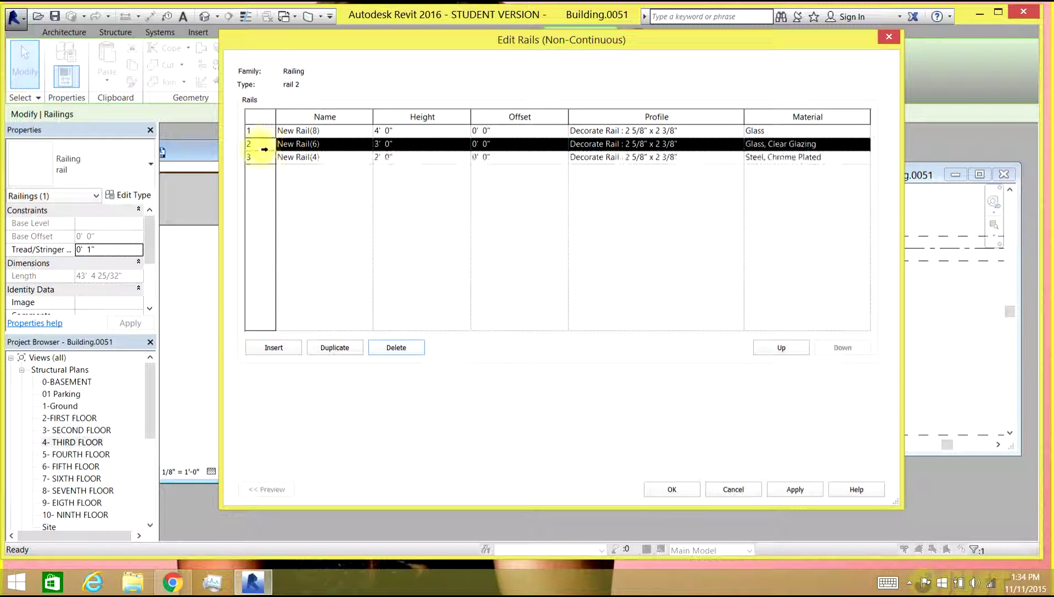
{"action": "left_click", "coordinate": [406, 352]}
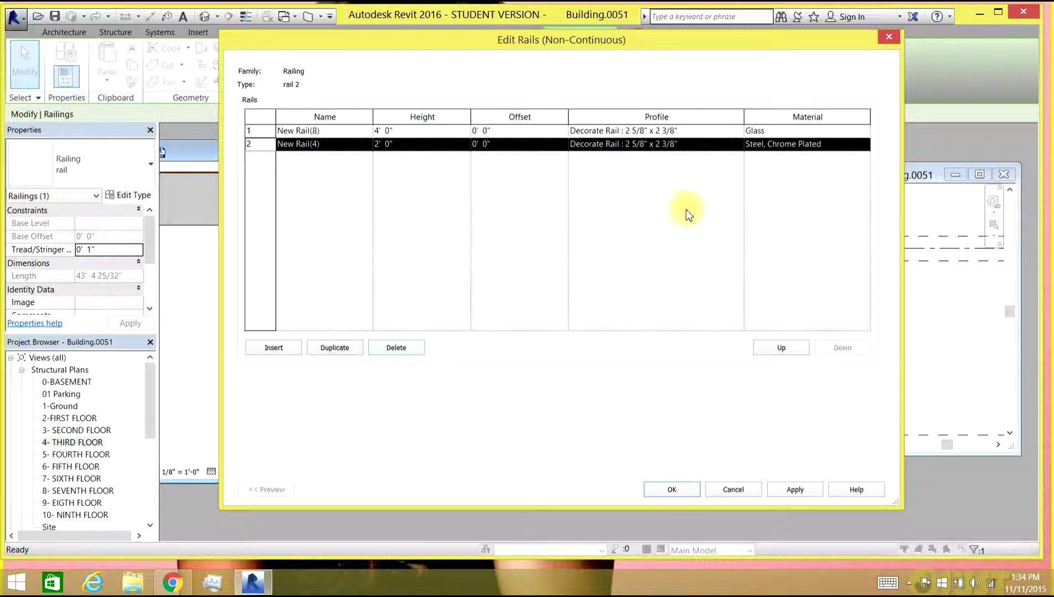
{"action": "left_click", "coordinate": [802, 492]}
{"action": "left_click", "coordinate": [681, 491]}
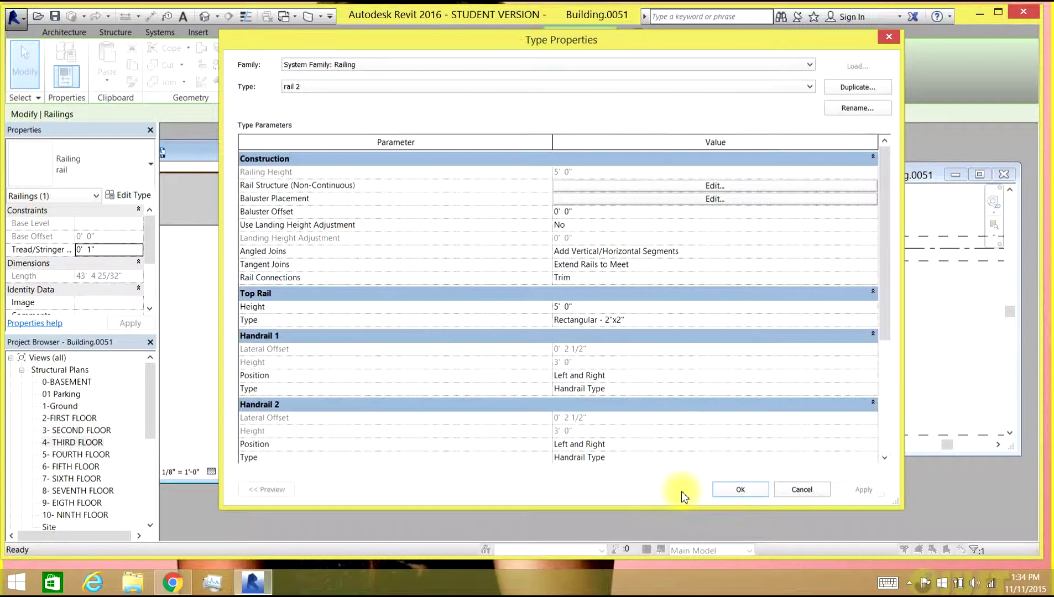
{"action": "left_click", "coordinate": [751, 490]}
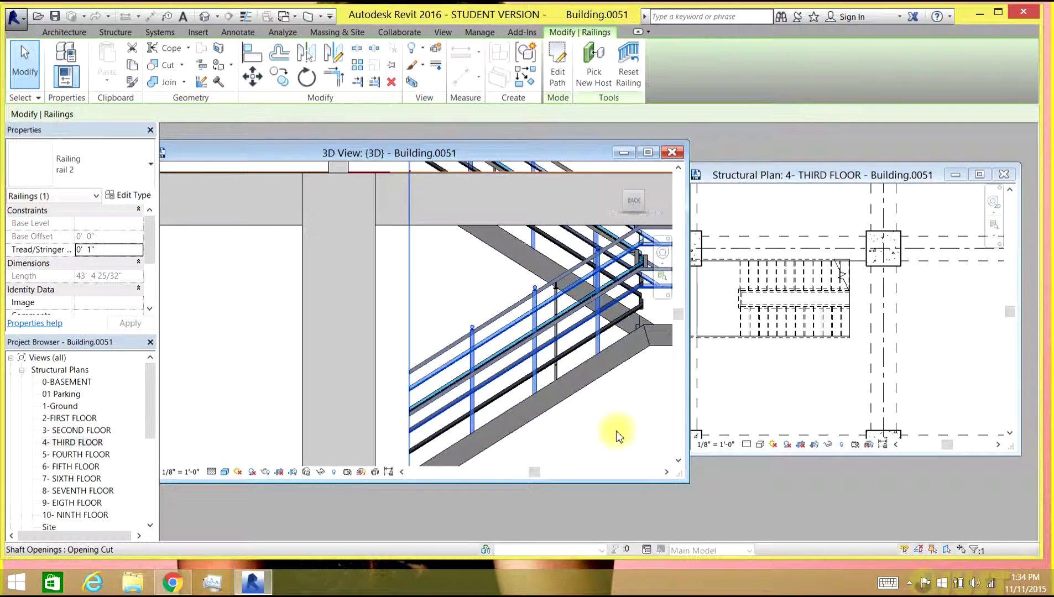
Clear the railing selection, zoom out, and drag the 3D view window wider to show both floor slabs.
{"action": "left_click", "coordinate": [487, 281]}
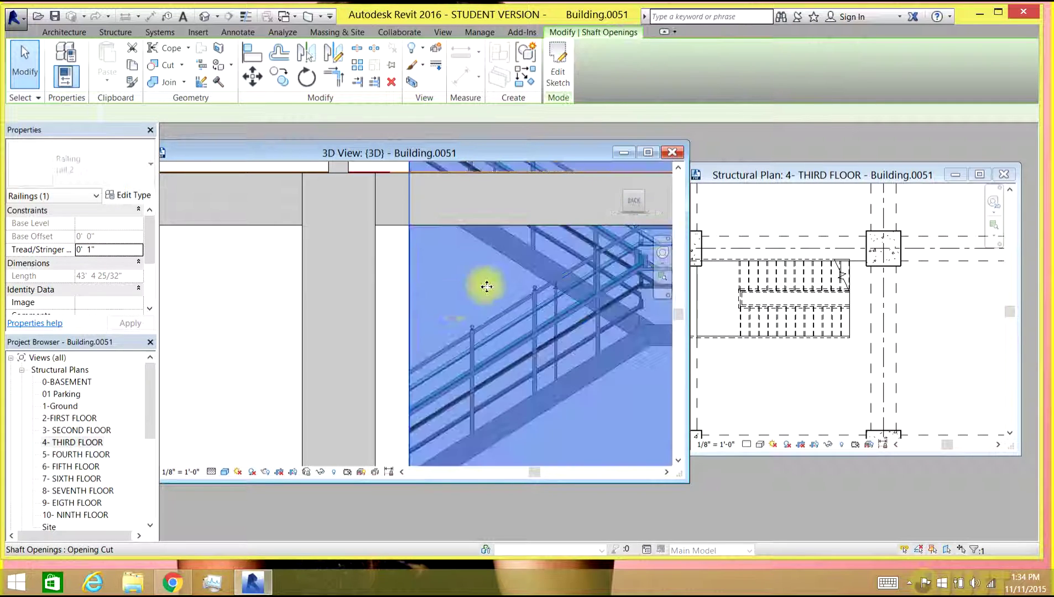
{"action": "left_click", "coordinate": [399, 295]}
{"action": "scroll", "coordinate": [600, 342], "scroll_direction": "down", "scroll_amount": 3}
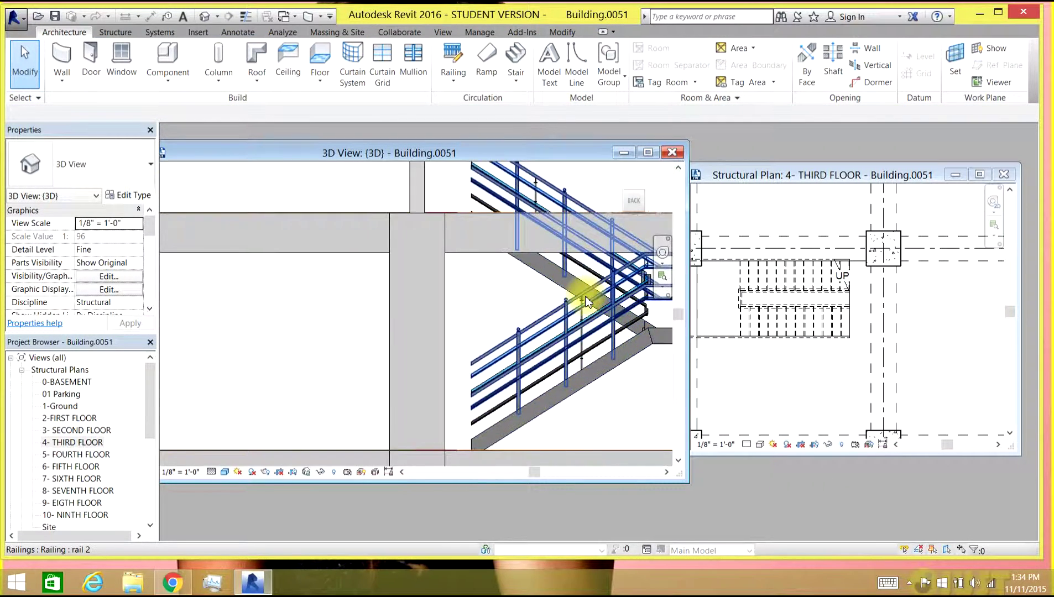
{"action": "scroll", "coordinate": [586, 301], "scroll_direction": "down", "scroll_amount": 1}
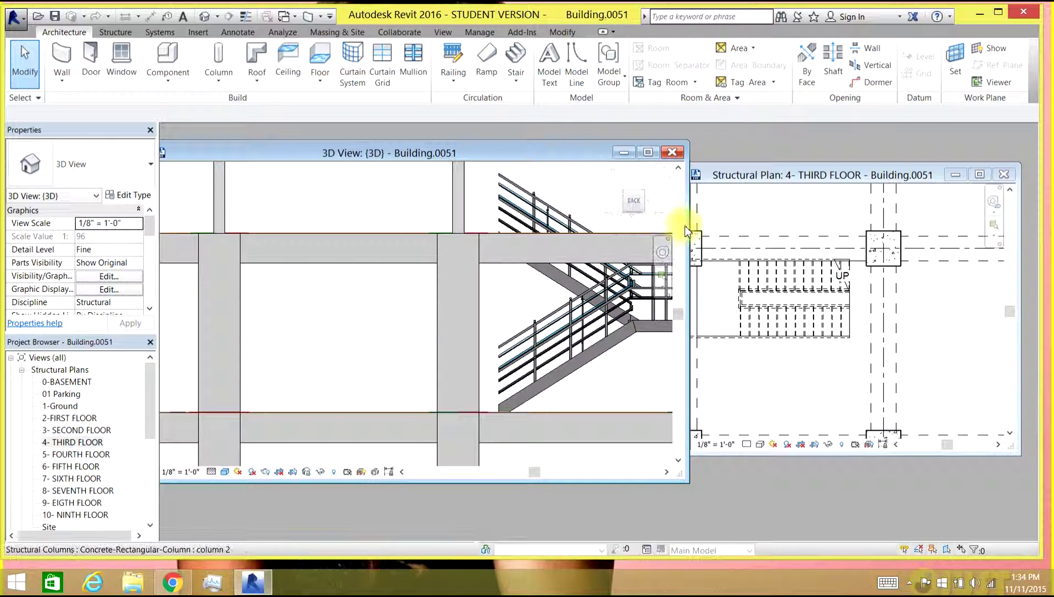
{"action": "left_click_drag", "start_coordinate": [691, 225], "coordinate": [739, 227]}
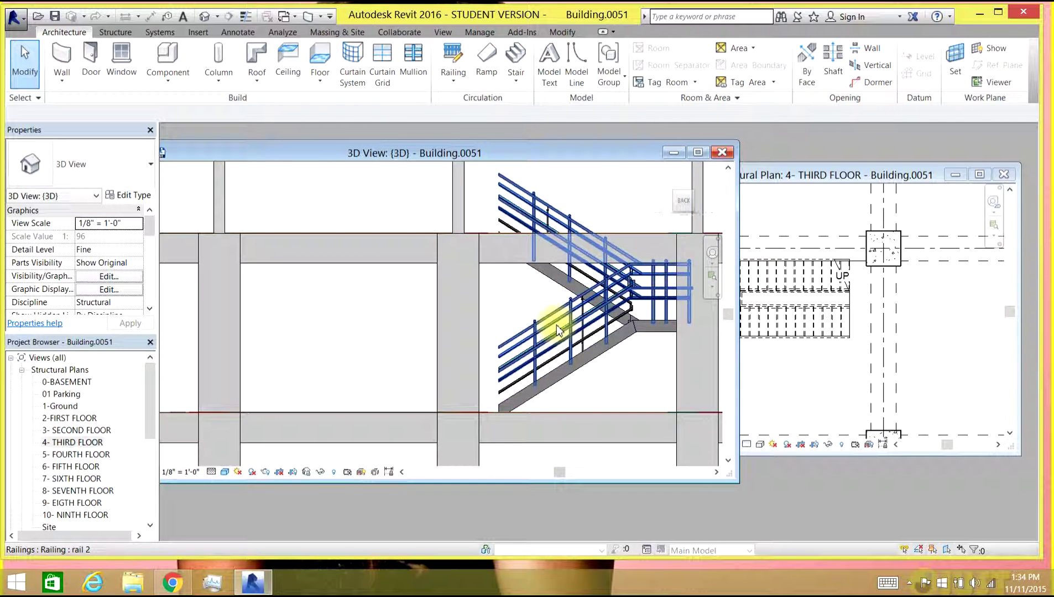
{"action": "scroll", "coordinate": [556, 323], "scroll_direction": "down", "scroll_amount": 3}
{"action": "scroll", "coordinate": [550, 310], "scroll_direction": "down", "scroll_amount": 6}
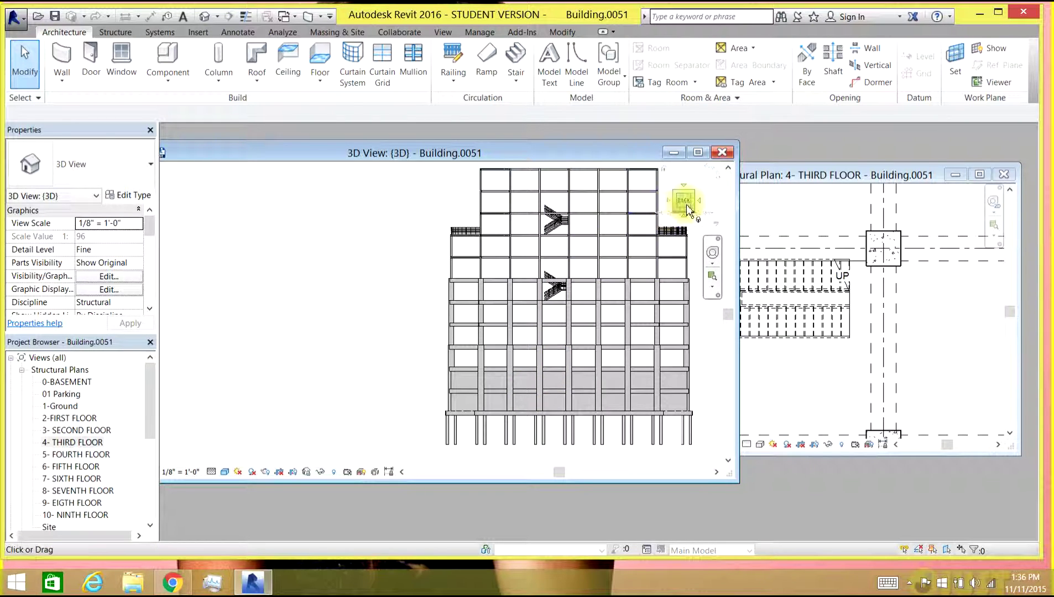
{"action": "left_click_drag", "start_coordinate": [686, 201], "coordinate": [681, 203]}
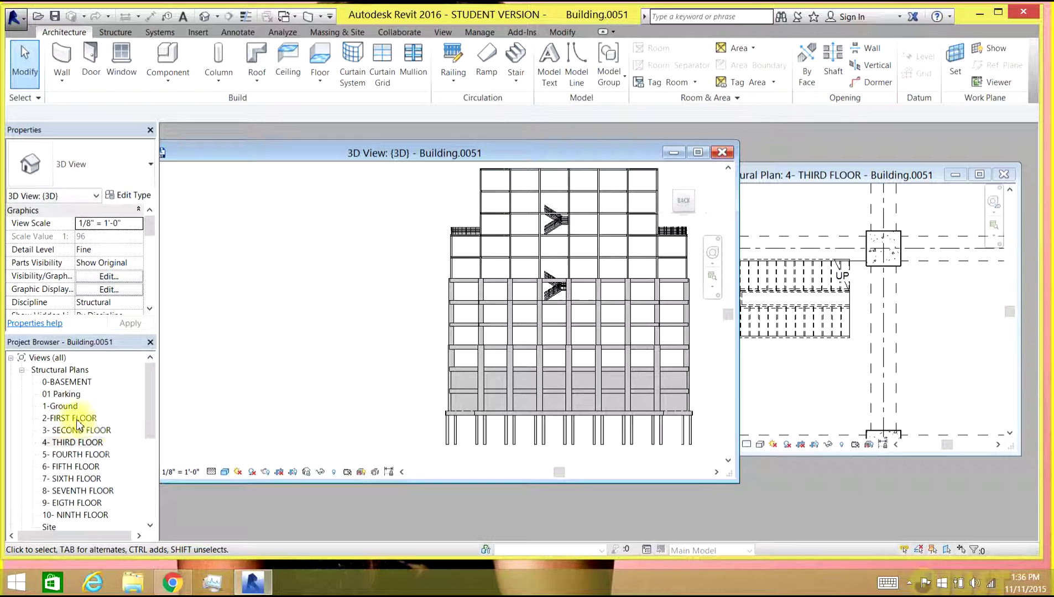
On the 1-Ground plan, sketch two 13-riser stair runs forming a U at the stair opening.
{"action": "double_click", "coordinate": [62, 407]}
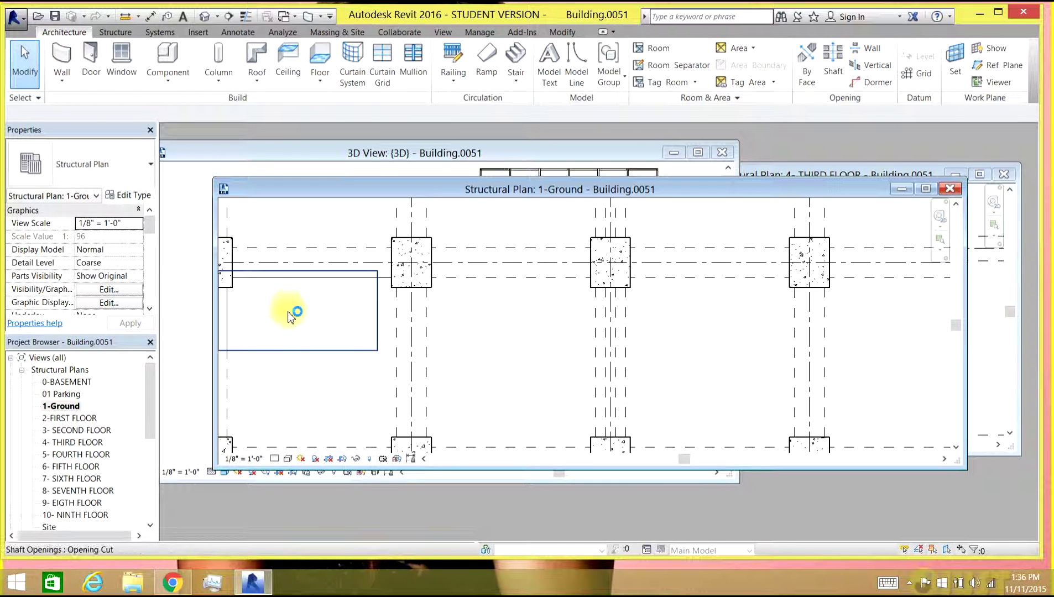
{"action": "scroll", "coordinate": [287, 312], "scroll_direction": "down", "scroll_amount": 1}
{"action": "middle_click_drag", "start_coordinate": [299, 325], "coordinate": [601, 301]}
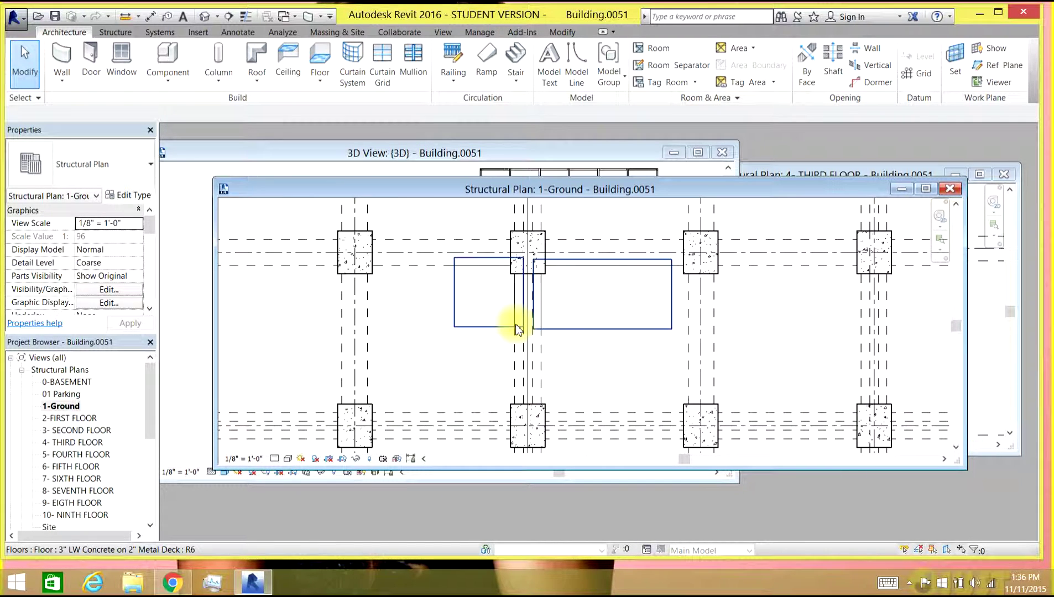
{"action": "left_click", "coordinate": [512, 61]}
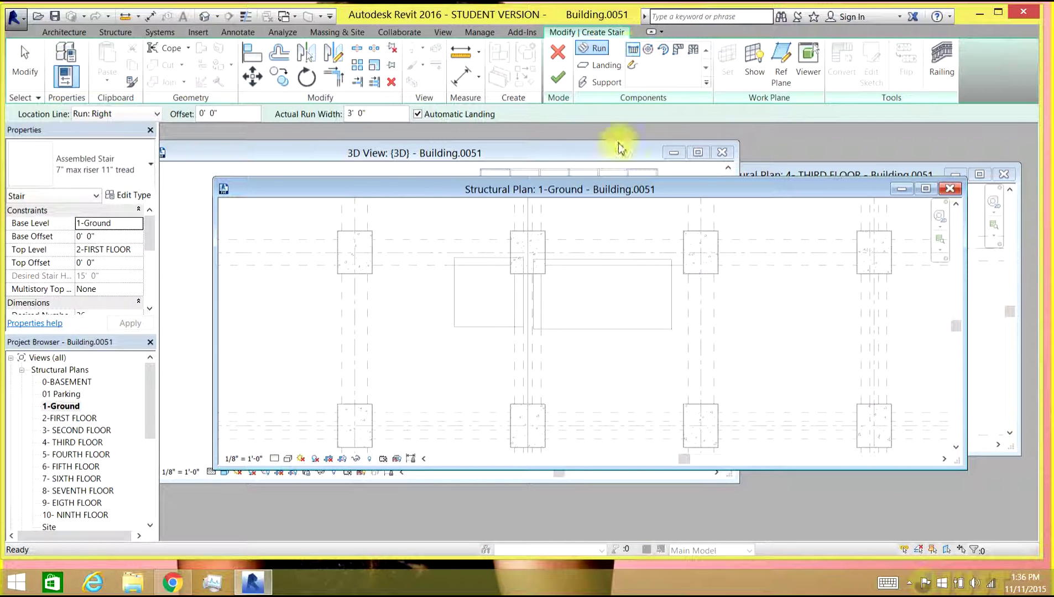
{"action": "left_click", "coordinate": [673, 260]}
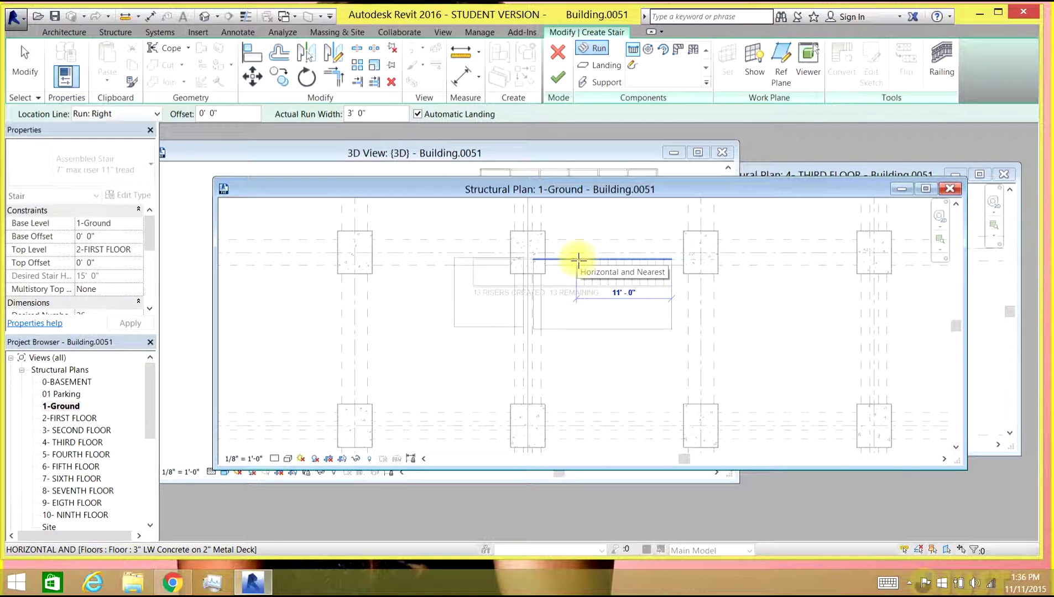
{"action": "left_click", "coordinate": [578, 259]}
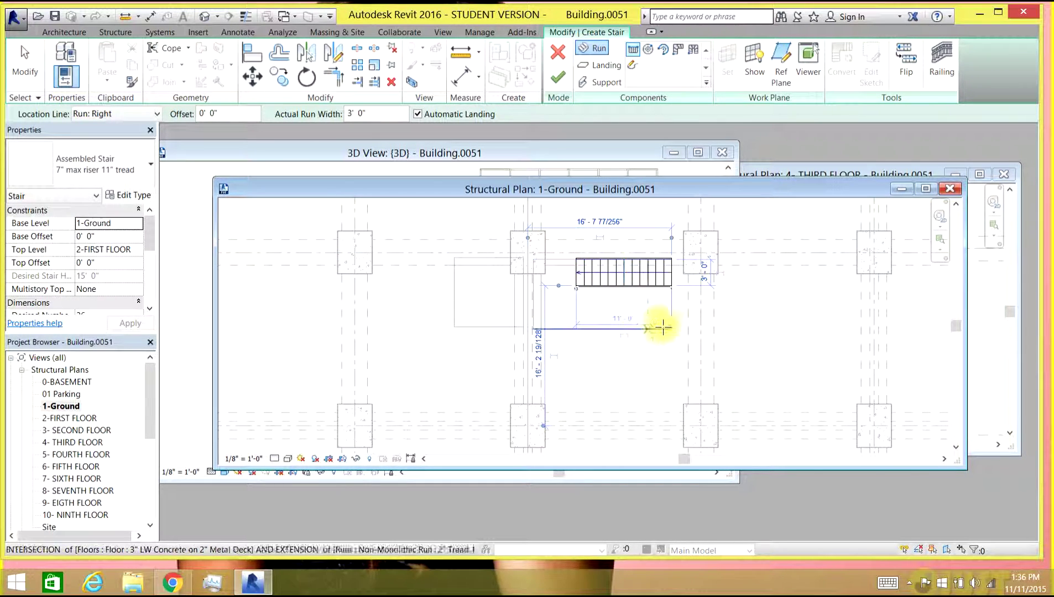
{"action": "left_click", "coordinate": [578, 330]}
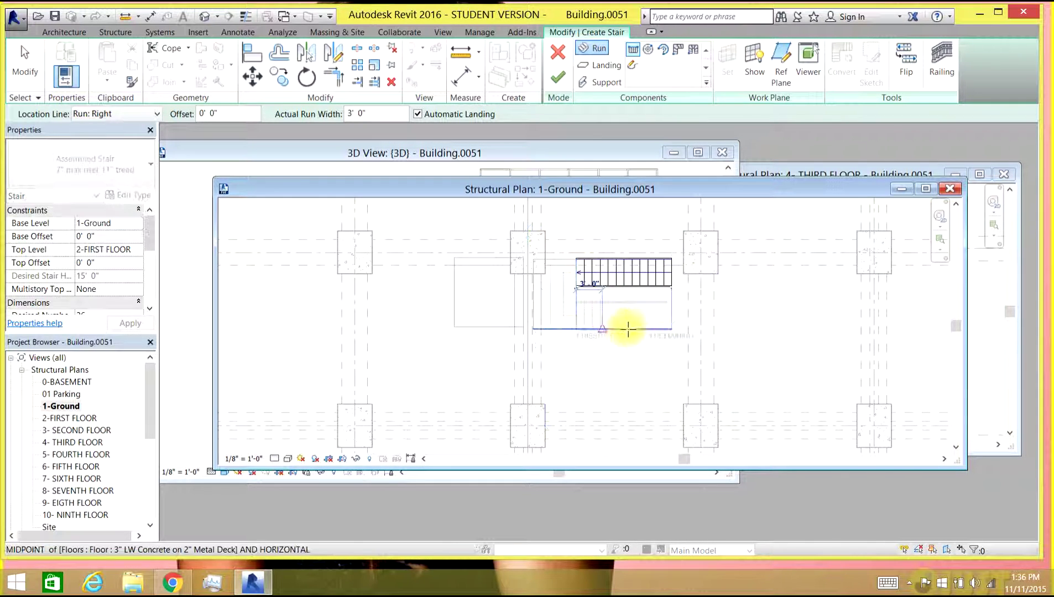
{"action": "left_click", "coordinate": [671, 328]}
{"action": "key", "text": "Escape"}
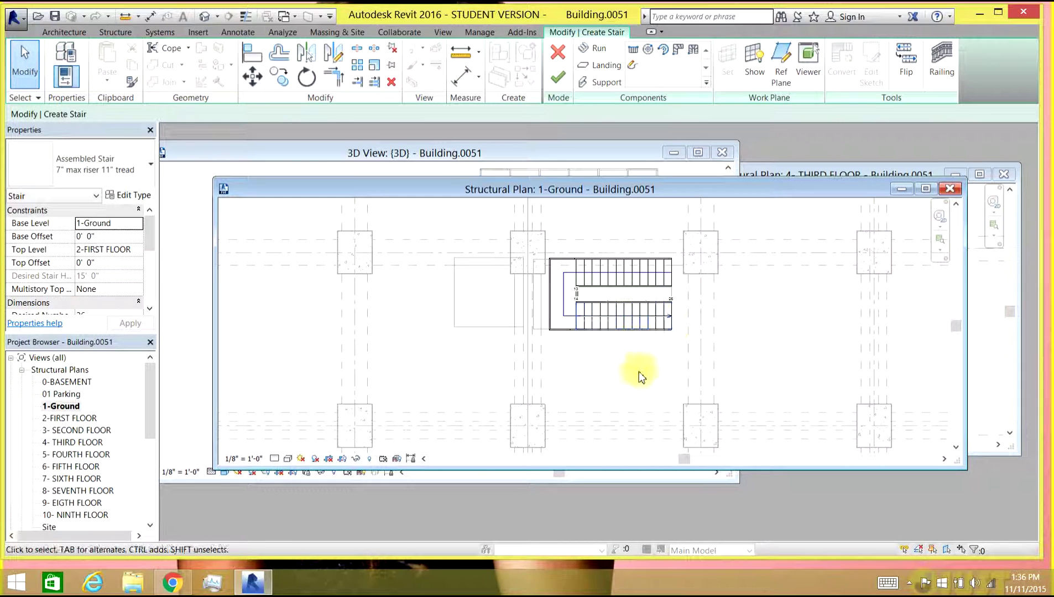
Drag the landing's left edge outward to widen it toward the opening edge.
{"action": "scroll", "coordinate": [547, 292], "scroll_direction": "up", "scroll_amount": 5}
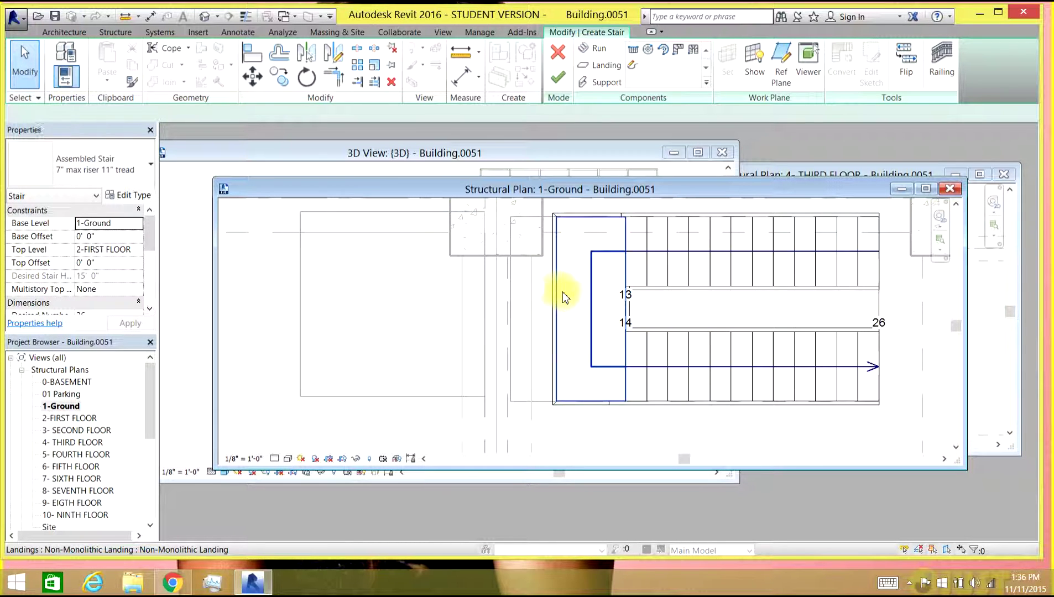
{"action": "left_click", "coordinate": [554, 306]}
{"action": "left_click_drag", "start_coordinate": [555, 306], "coordinate": [503, 309]}
{"action": "scroll", "coordinate": [534, 322], "scroll_direction": "down", "scroll_amount": 2}
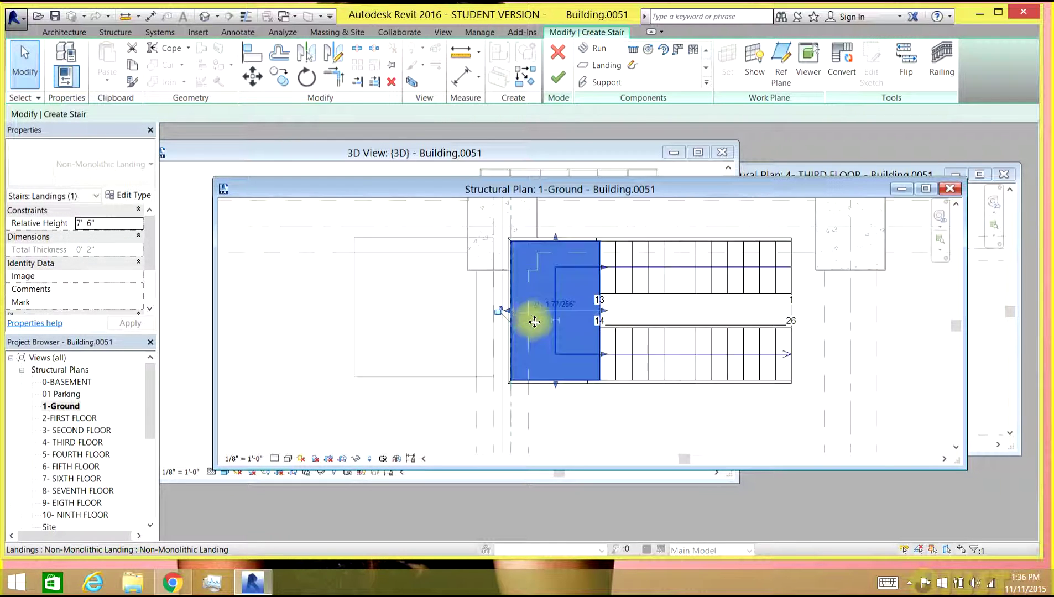
{"action": "scroll", "coordinate": [534, 322], "scroll_direction": "down", "scroll_amount": 2}
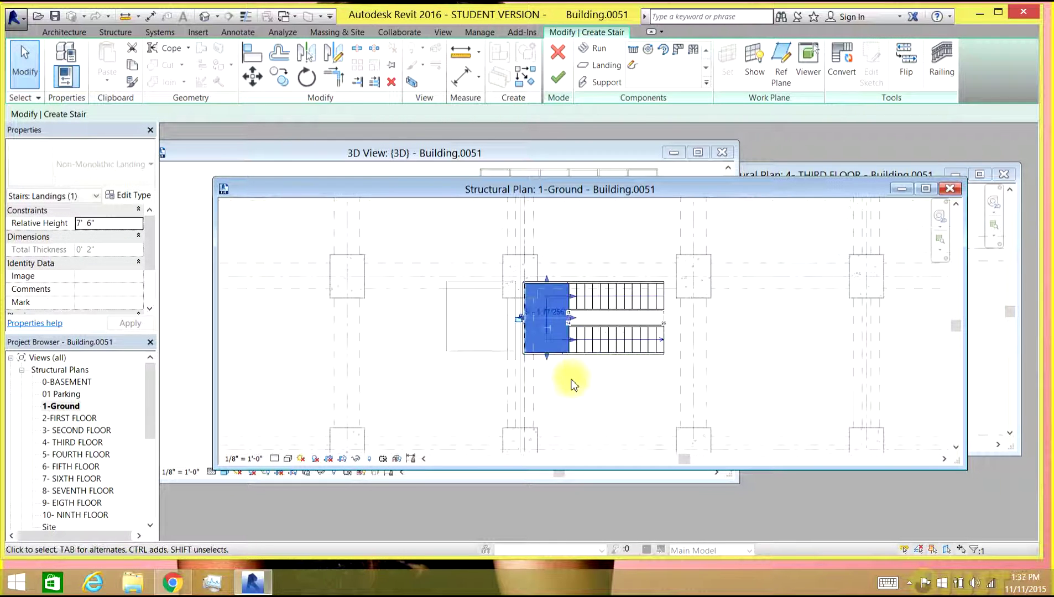
{"action": "left_click", "coordinate": [618, 340]}
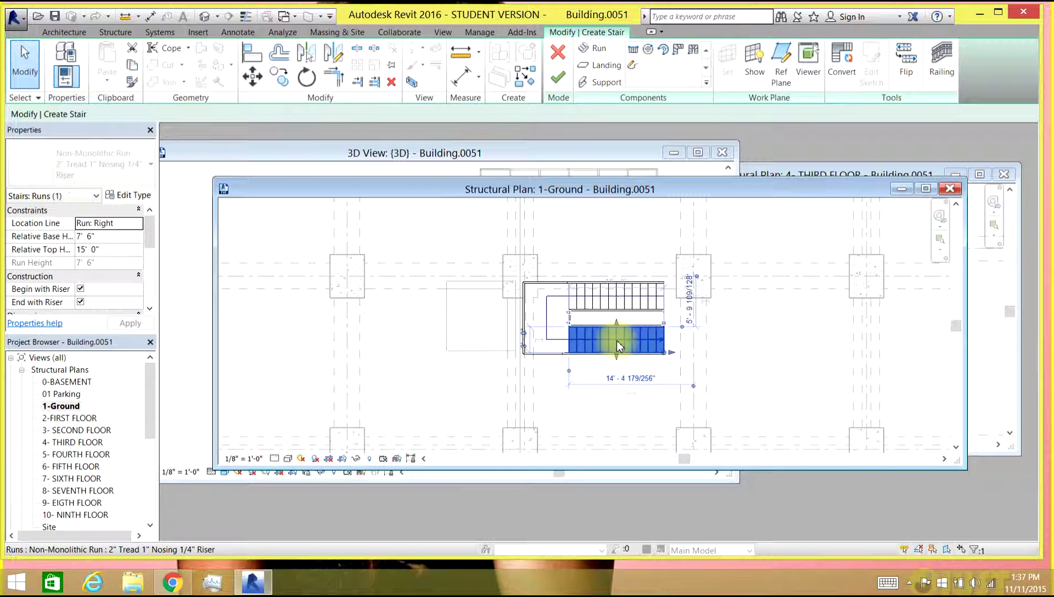
{"action": "left_click", "coordinate": [587, 412]}
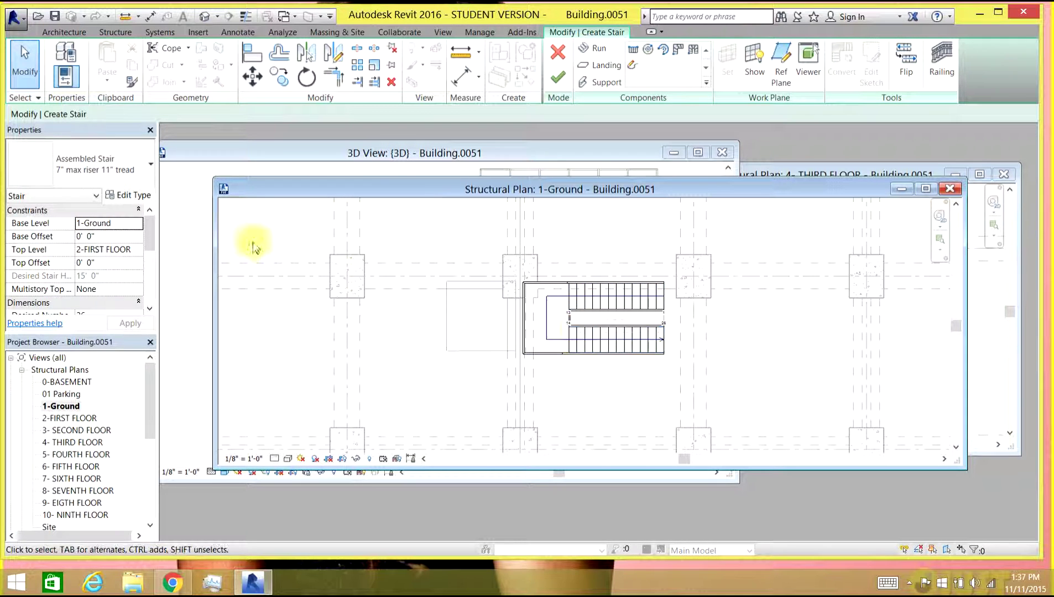
Set the stair's top level to 4- THIRD FLOOR and finish the stair sketch.
{"action": "left_click", "coordinate": [120, 252]}
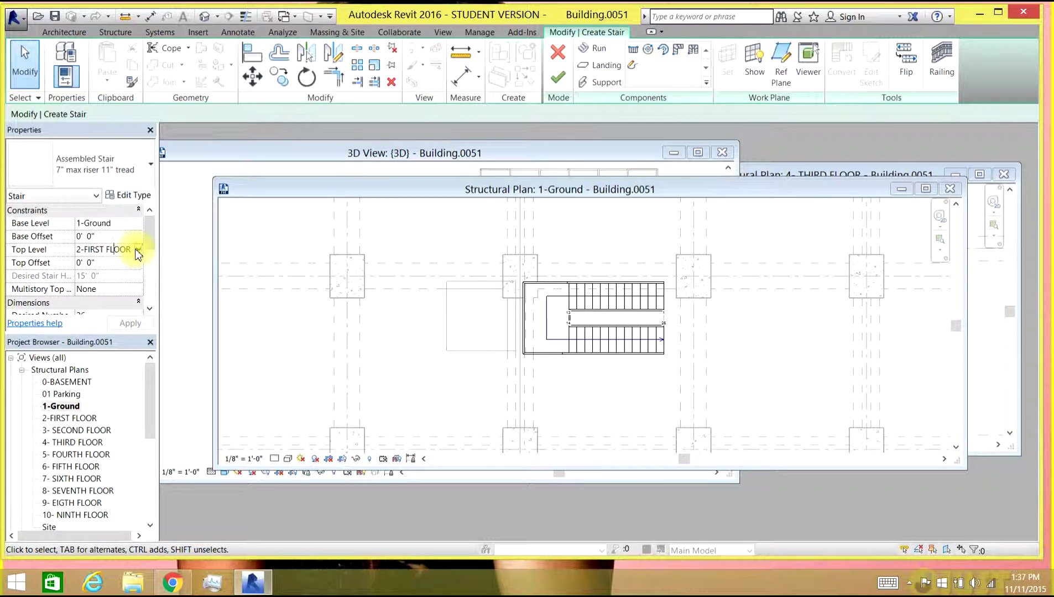
{"action": "left_click", "coordinate": [138, 252]}
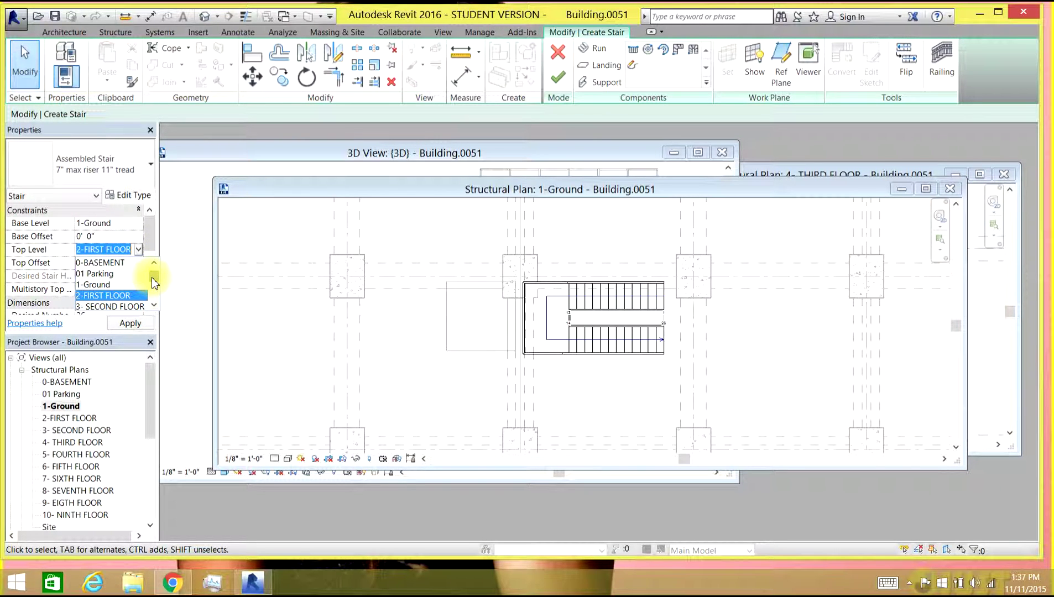
{"action": "left_click_drag", "start_coordinate": [154, 283], "coordinate": [154, 288]}
{"action": "left_click", "coordinate": [129, 295]}
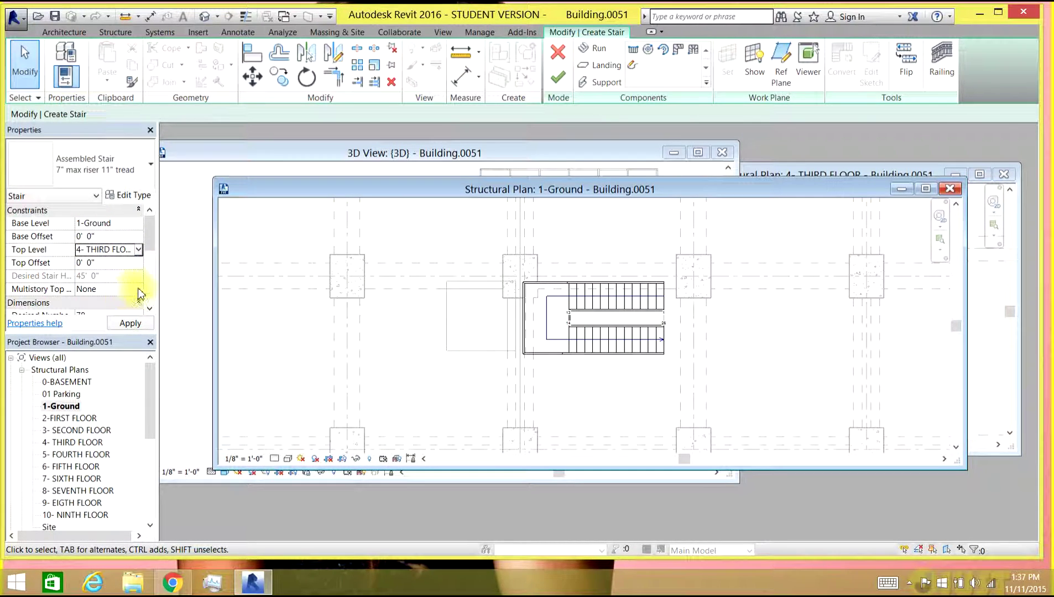
{"action": "left_click", "coordinate": [129, 324]}
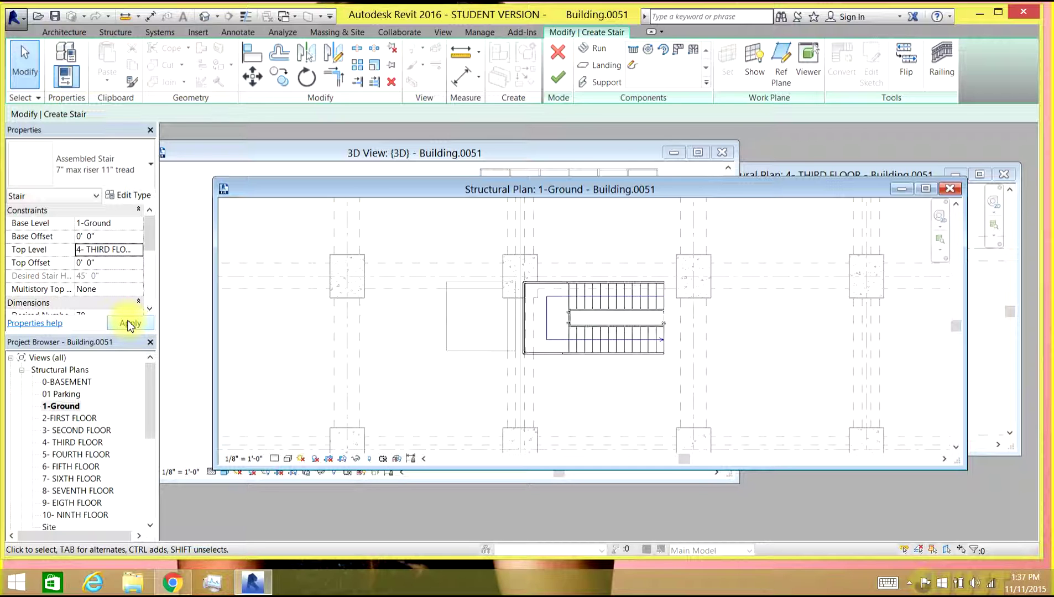
{"action": "left_click", "coordinate": [559, 80]}
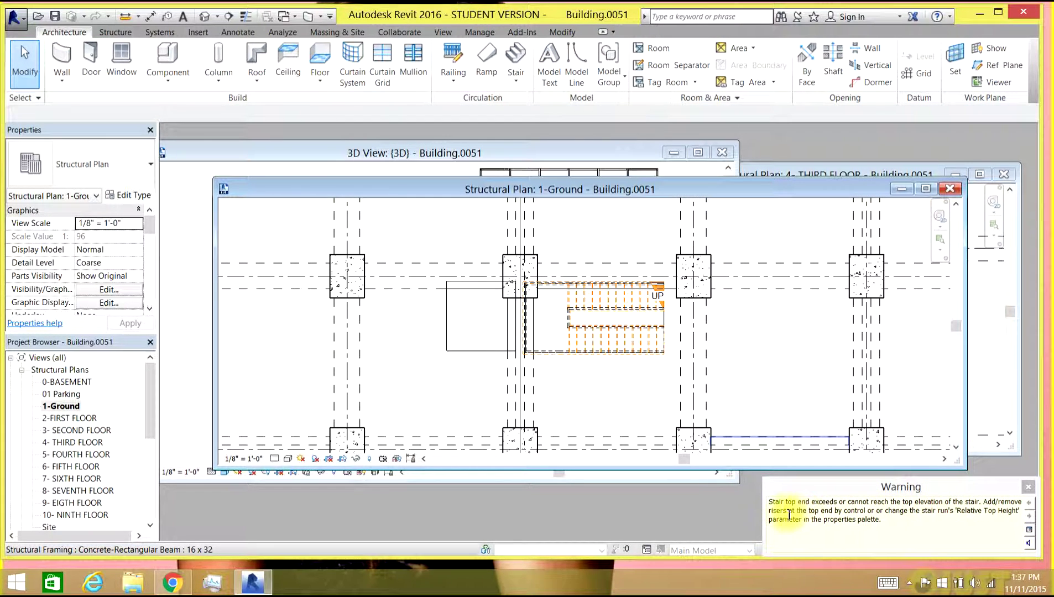
Dismiss the height warning and change the ground-floor stair's top level to 2-FIRST FLOOR.
{"action": "left_click", "coordinate": [1028, 487]}
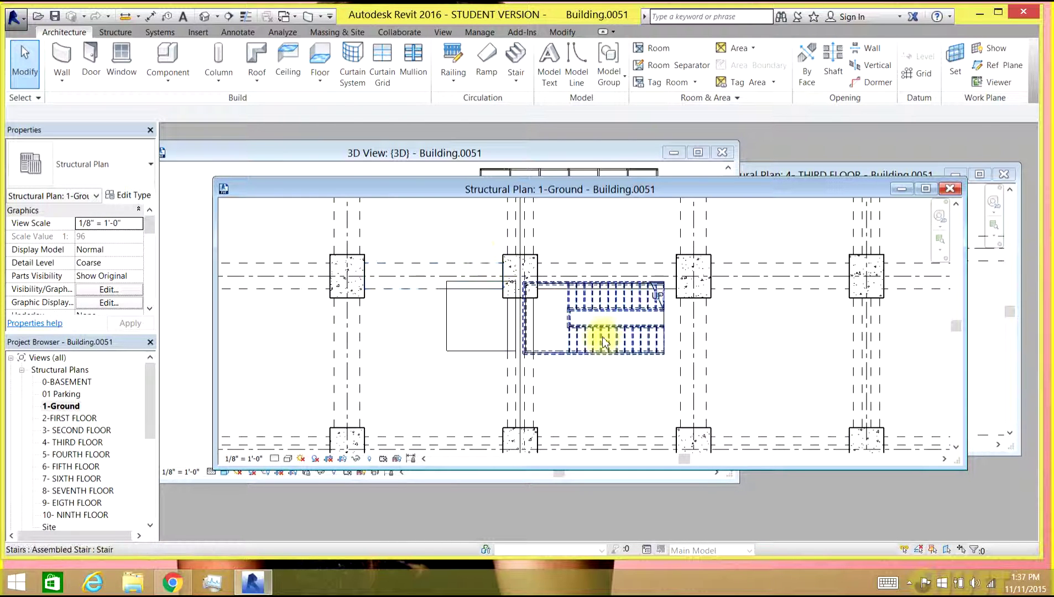
{"action": "left_click", "coordinate": [600, 306]}
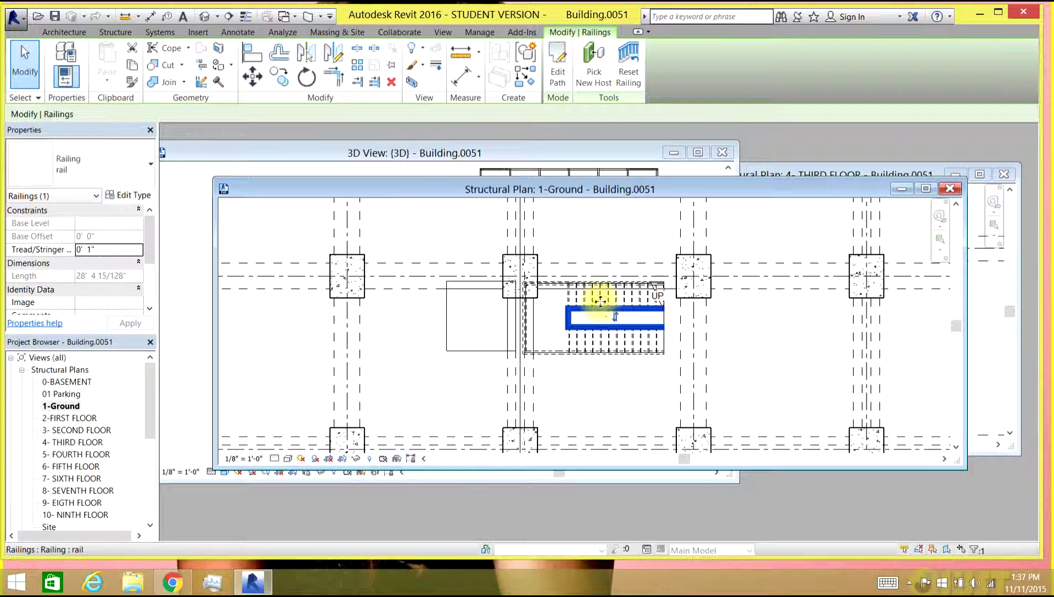
{"action": "left_click", "coordinate": [600, 302]}
{"action": "left_click", "coordinate": [110, 252]}
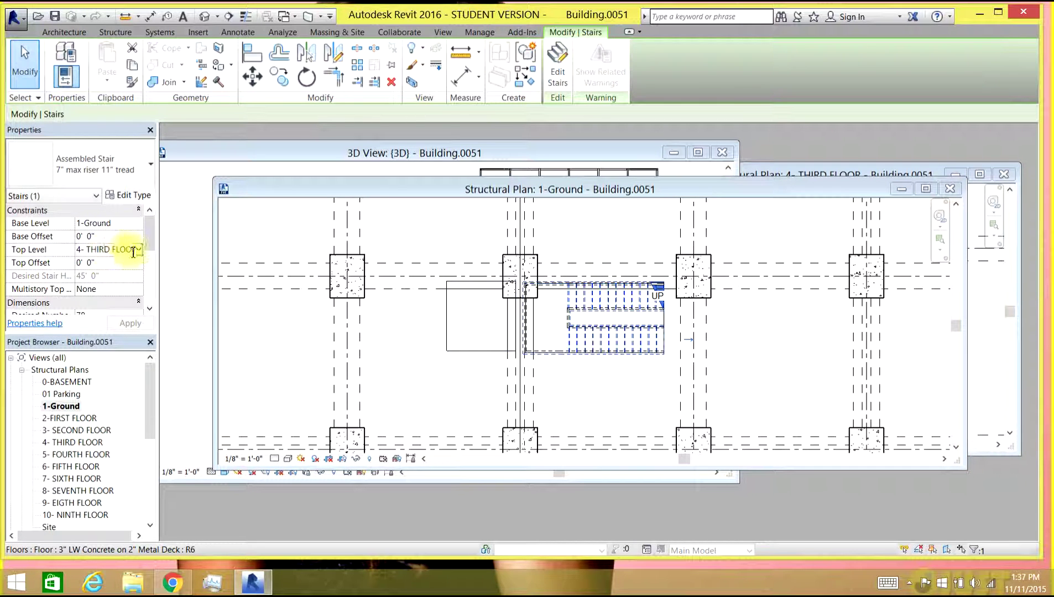
{"action": "left_click", "coordinate": [138, 250]}
{"action": "left_click", "coordinate": [116, 274]}
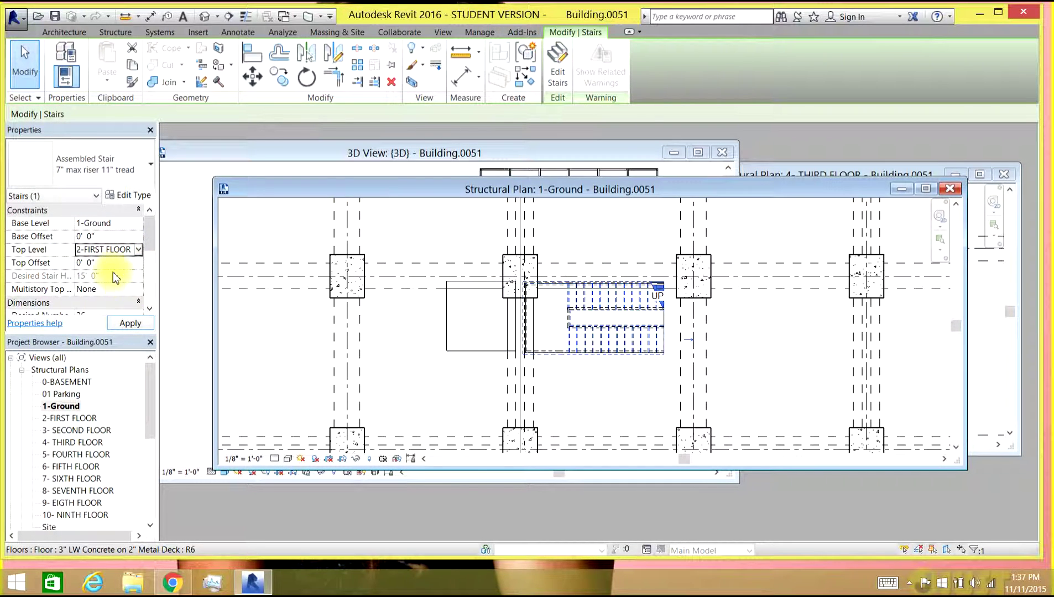
{"action": "left_click", "coordinate": [130, 325]}
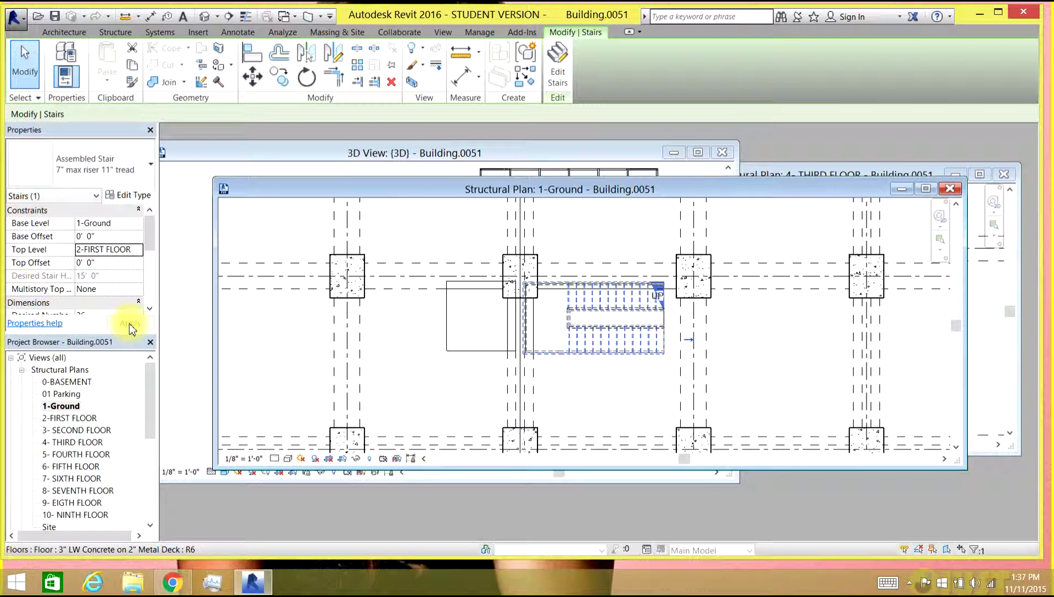
{"action": "left_click", "coordinate": [471, 151]}
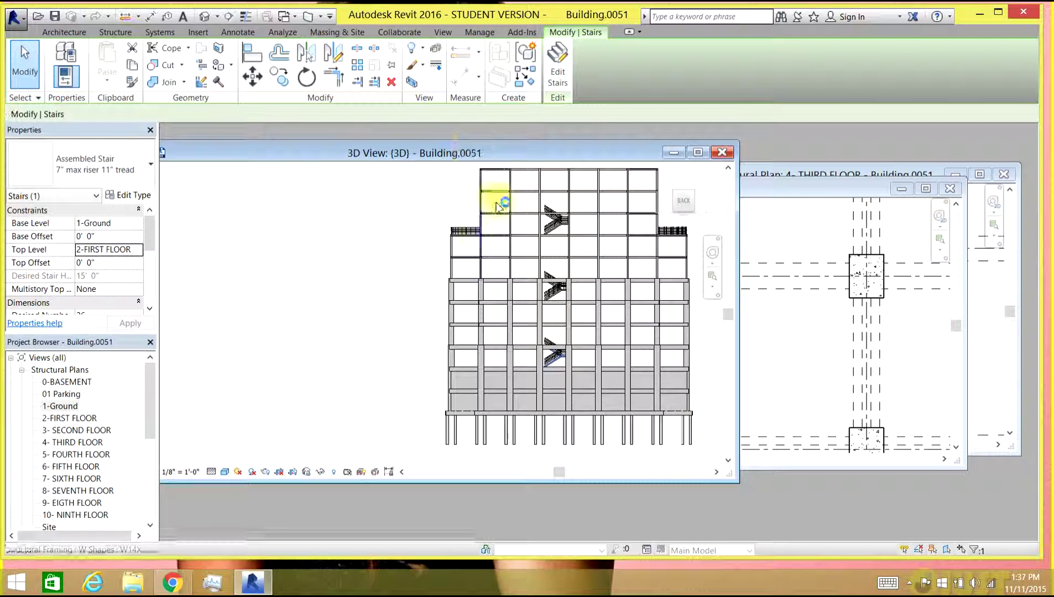
Zoom and orbit to the ground-floor stair, then select its railing.
{"action": "scroll", "coordinate": [548, 354], "scroll_direction": "up", "scroll_amount": 5}
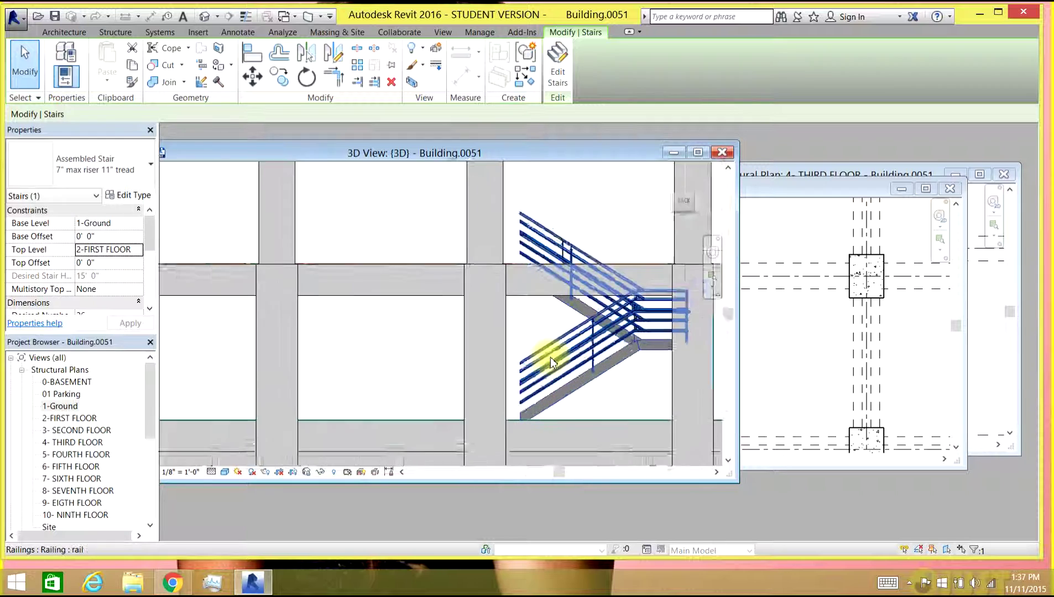
{"action": "scroll", "coordinate": [550, 357], "scroll_direction": "up", "scroll_amount": 1}
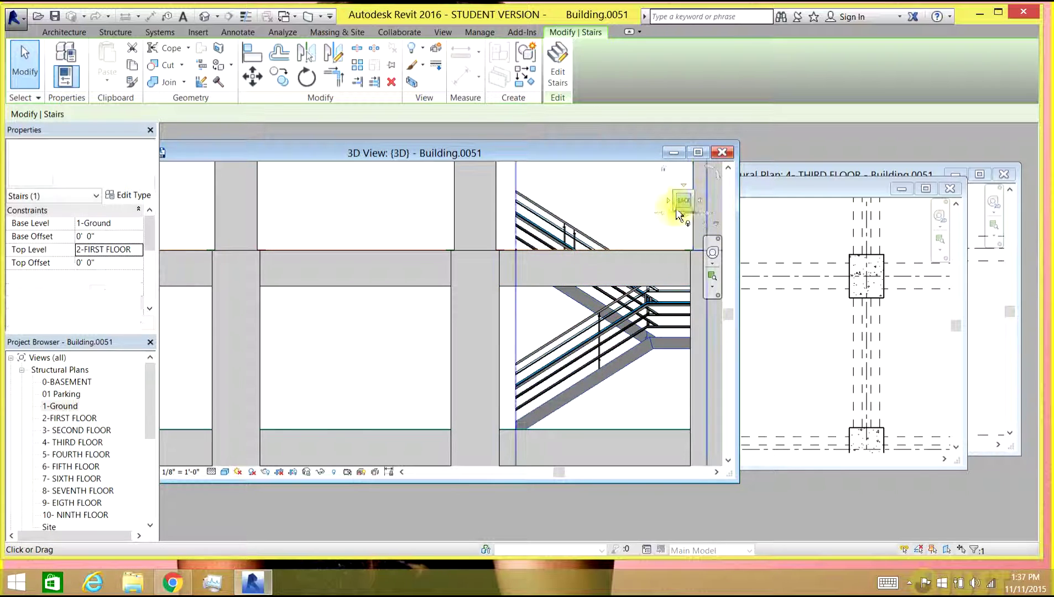
{"action": "mouse_move", "coordinate": [679, 216]}
{"action": "left_mouse_down"}
{"action": "mouse_move", "coordinate": [668, 207]}
{"action": "mouse_move", "coordinate": [673, 216]}
{"action": "left_mouse_up"}
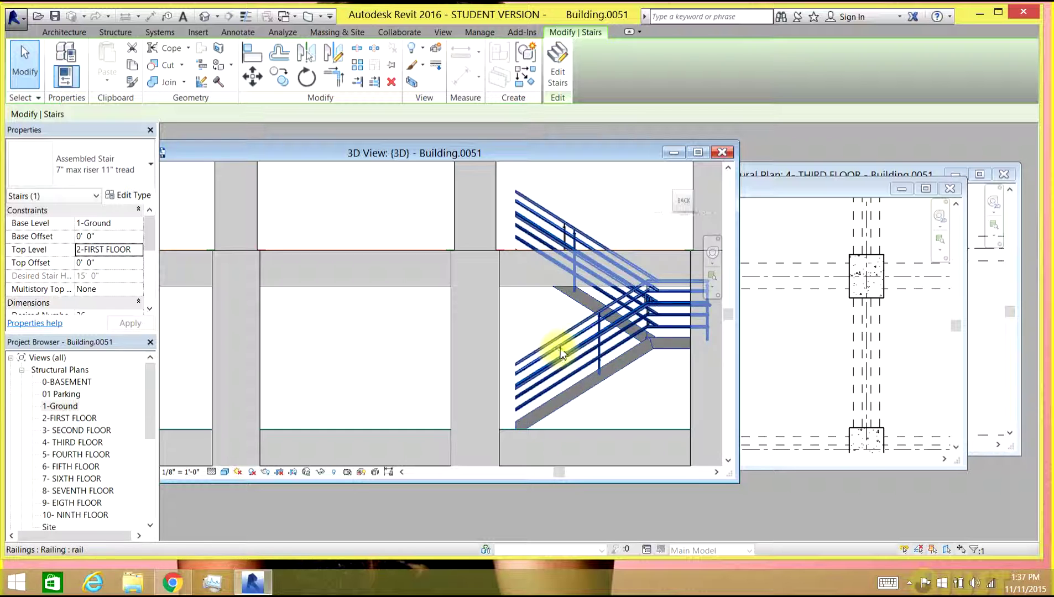
{"action": "left_click", "coordinate": [587, 335]}
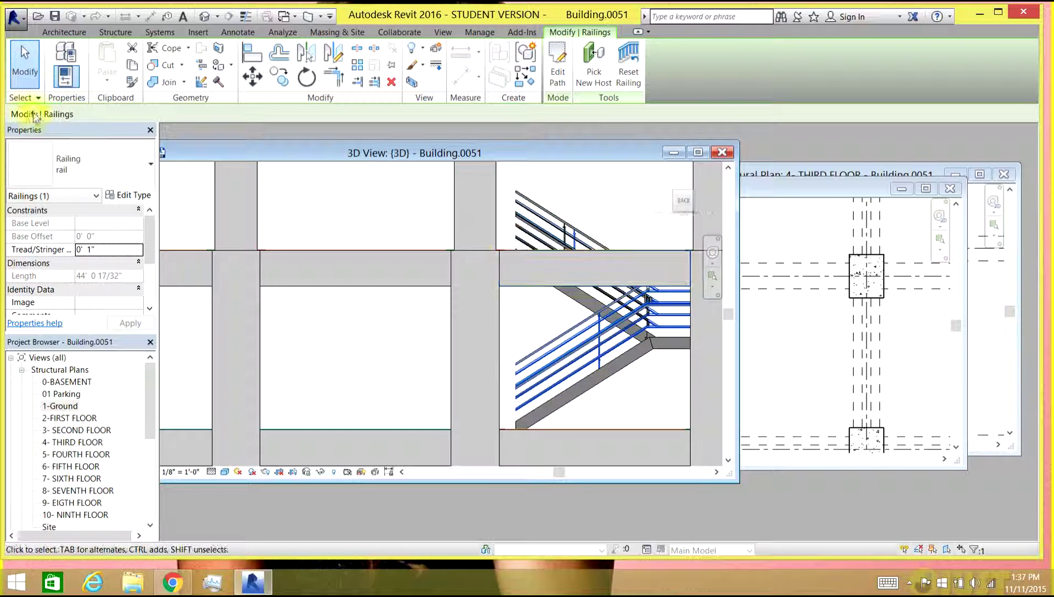
Switch the ground-floor stair's railing to the Railing: rail 2 type.
{"action": "left_click", "coordinate": [107, 174]}
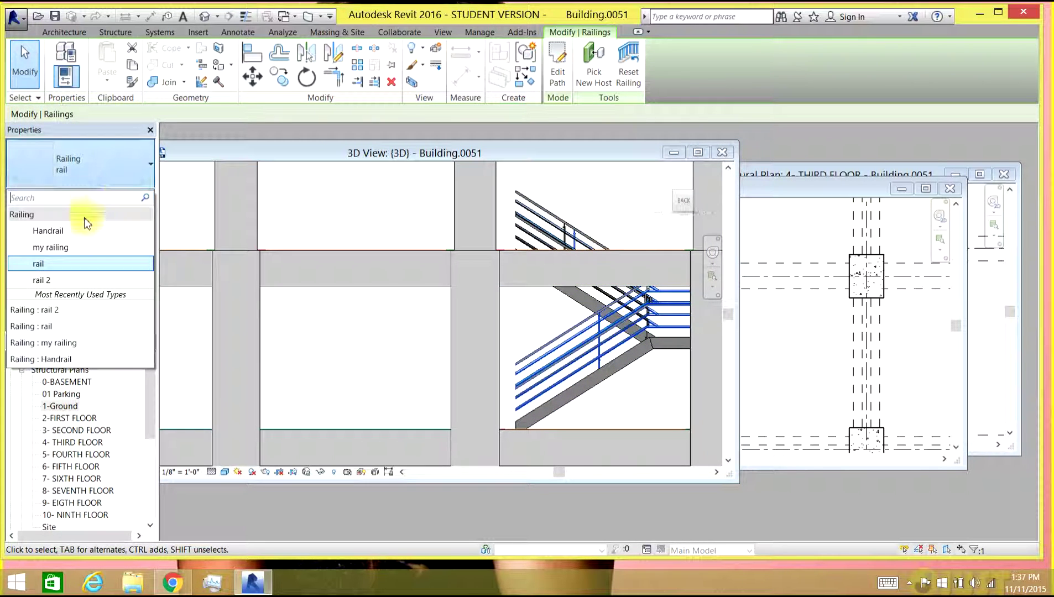
{"action": "left_click", "coordinate": [70, 263]}
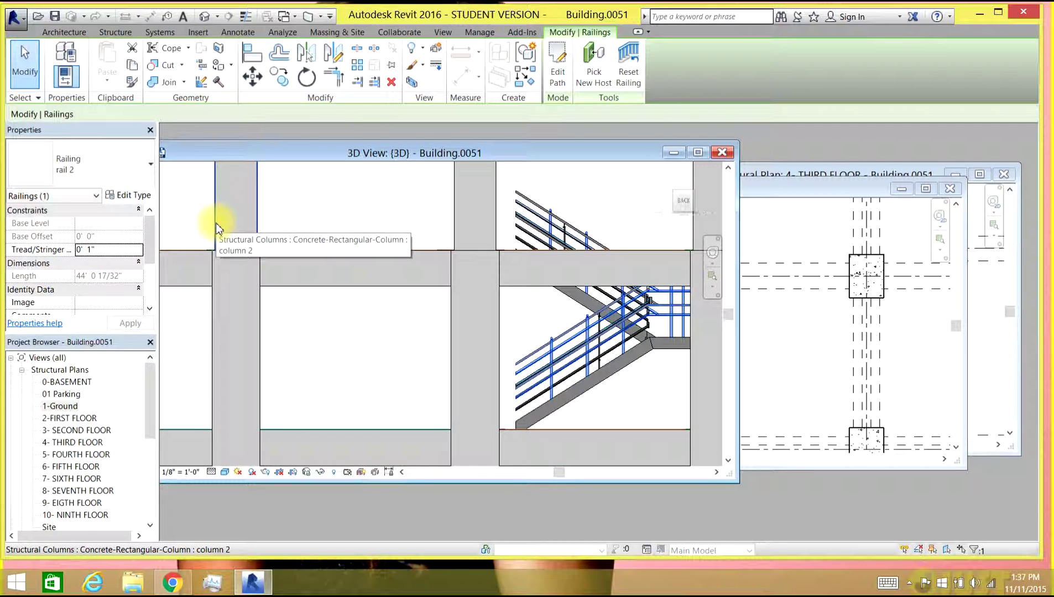
{"action": "left_click_drag", "start_coordinate": [553, 153], "coordinate": [548, 152]}
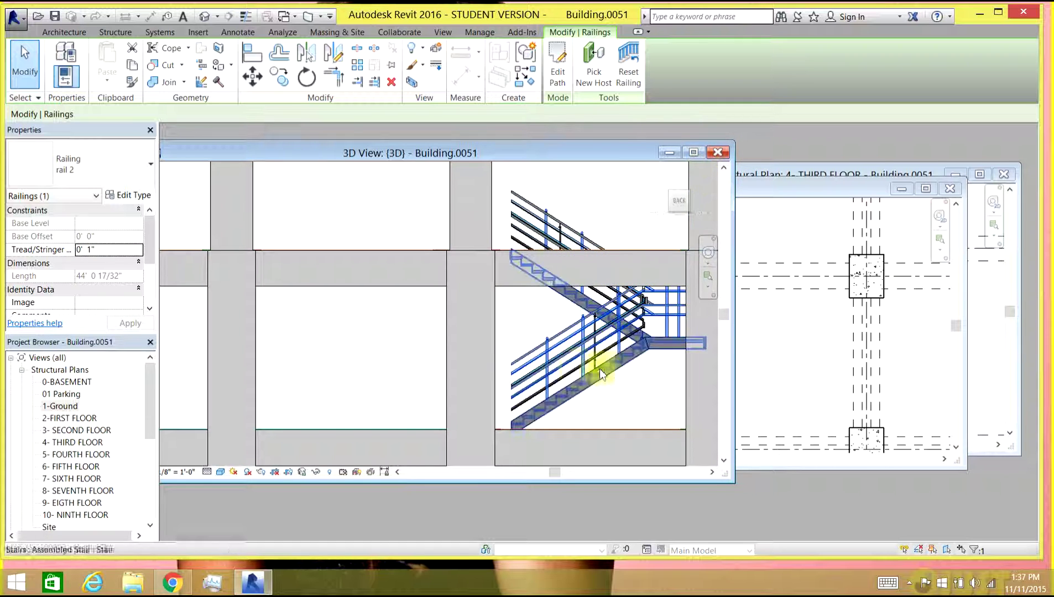
{"action": "left_click", "coordinate": [575, 373]}
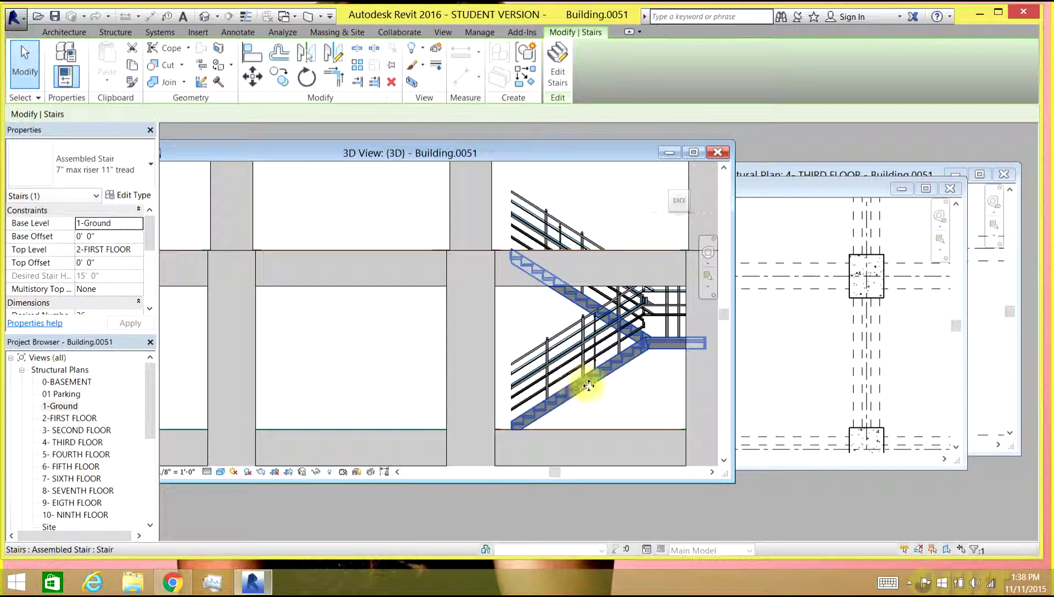
Turn on Reveal Hidden Elements, select the stair, then close the 3D View window.
{"action": "left_click", "coordinate": [330, 473]}
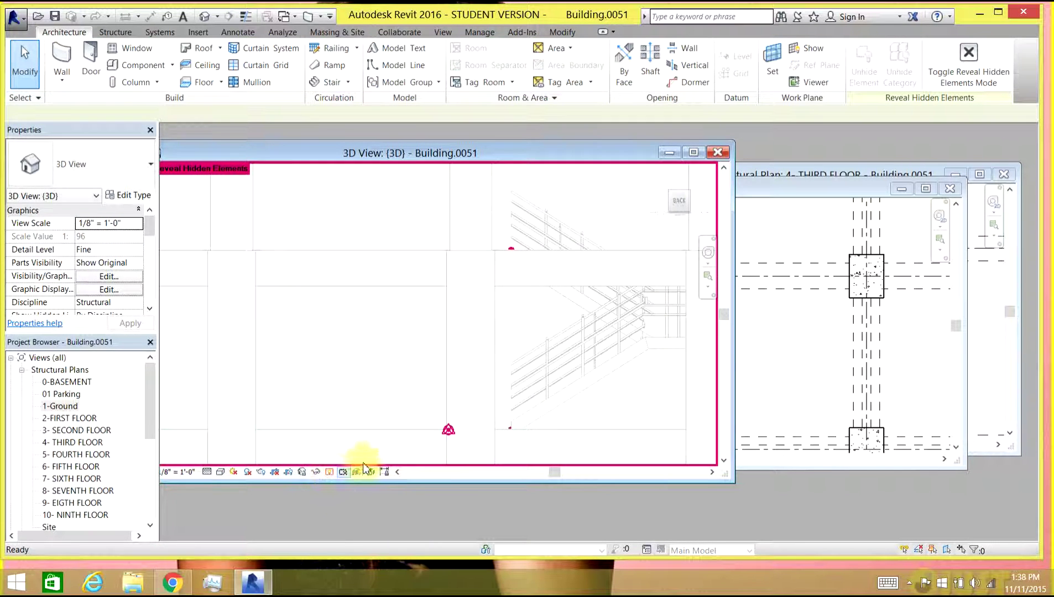
{"action": "left_click", "coordinate": [552, 400]}
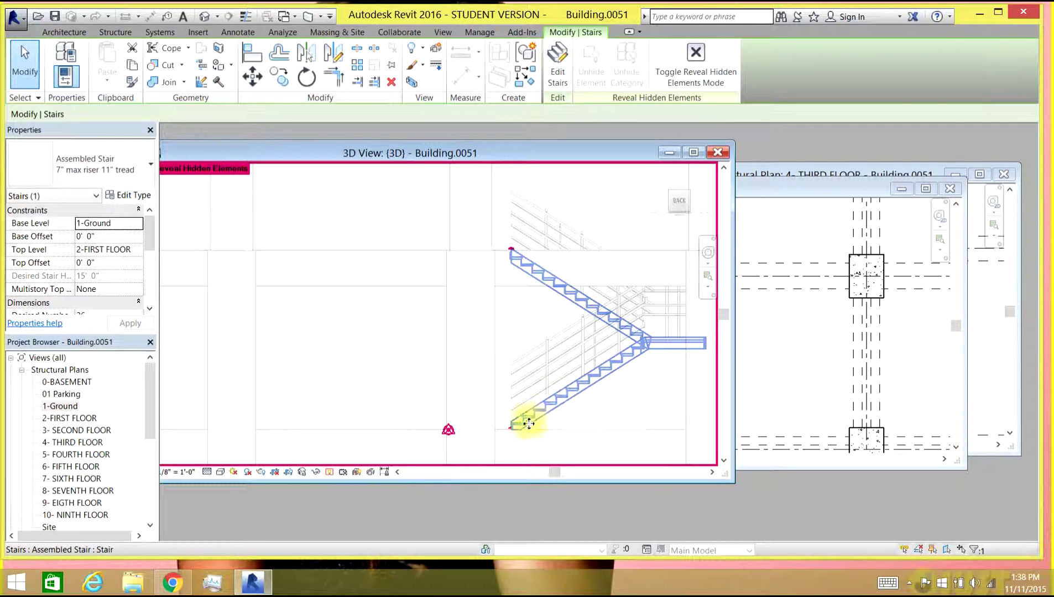
{"action": "left_click_drag", "start_coordinate": [526, 424], "coordinate": [575, 391]}
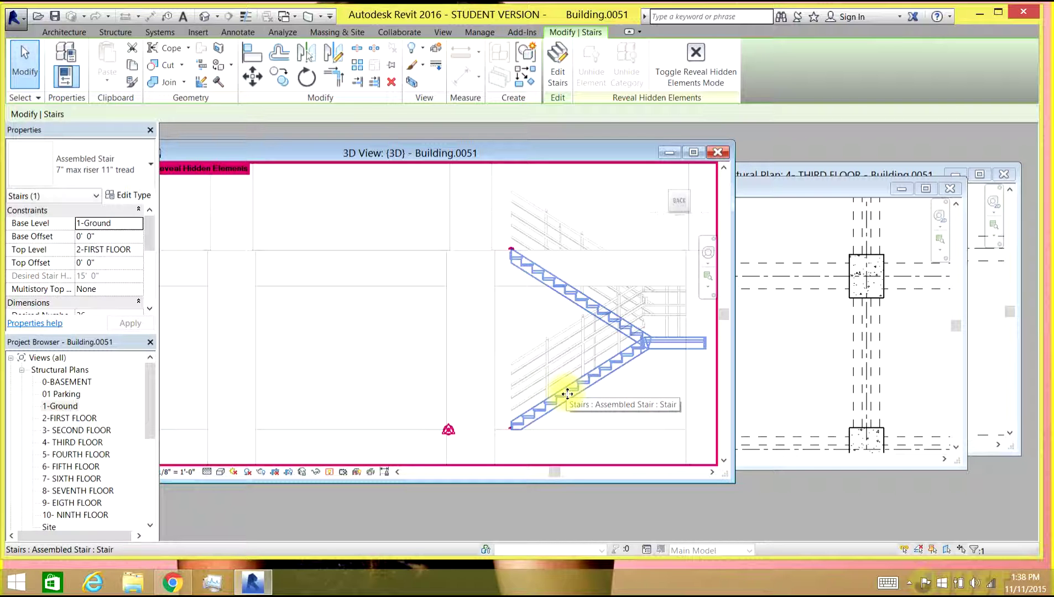
{"action": "left_click_drag", "start_coordinate": [605, 378], "coordinate": [542, 127]}
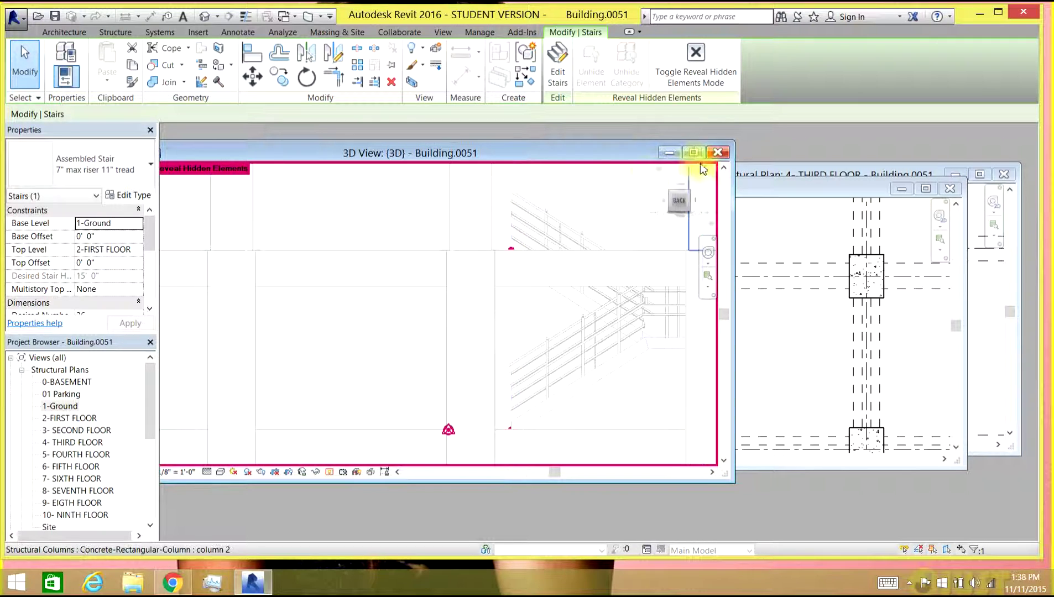
{"action": "left_click_drag", "start_coordinate": [627, 151], "coordinate": [629, 150]}
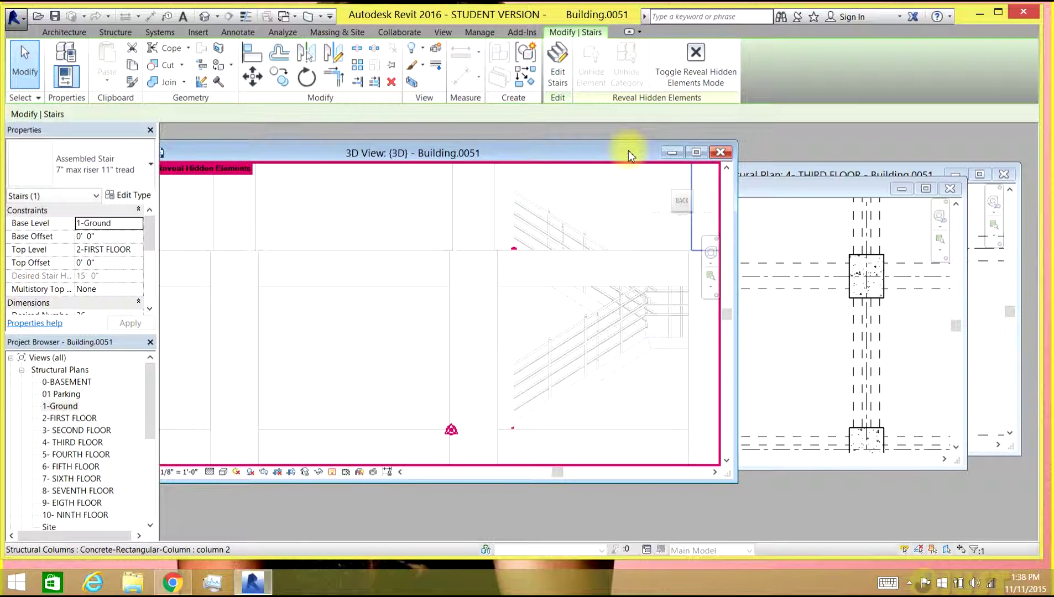
{"action": "left_click", "coordinate": [721, 153]}
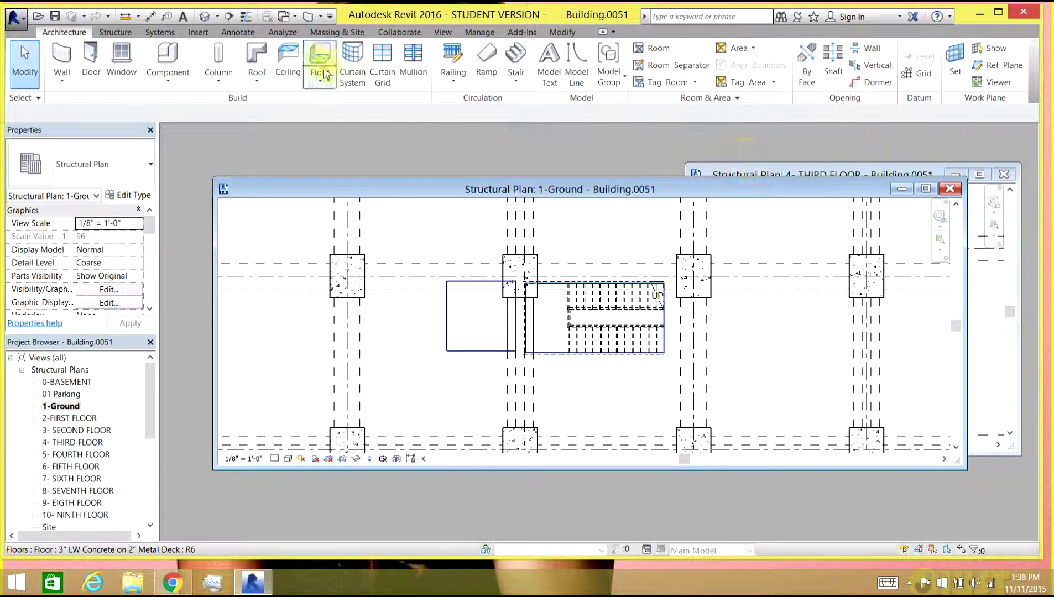
Open the Default 3D View, turn off Reveal Hidden Elements, and reposition the view window up and left.
{"action": "left_click", "coordinate": [206, 16]}
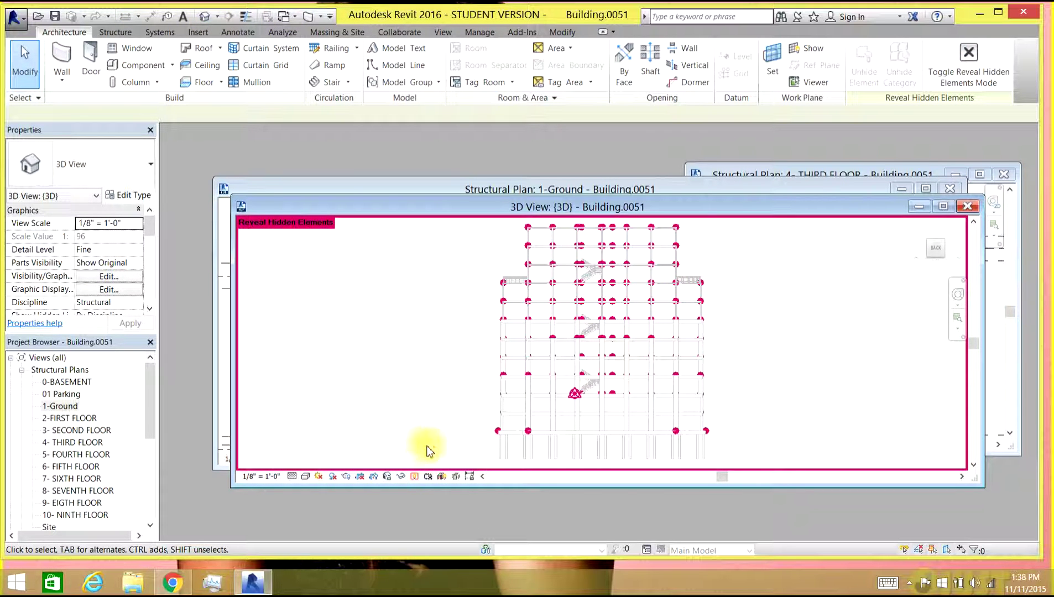
{"action": "left_click", "coordinate": [417, 471]}
{"action": "scroll", "coordinate": [608, 299], "scroll_direction": "up", "scroll_amount": 3}
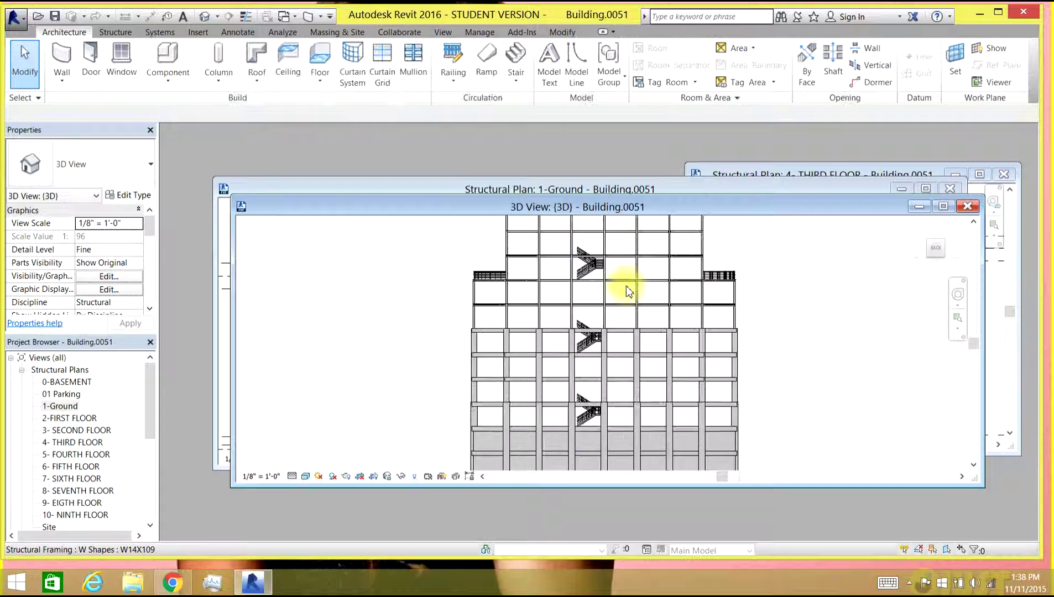
{"action": "scroll", "coordinate": [608, 301], "scroll_direction": "down", "scroll_amount": 1}
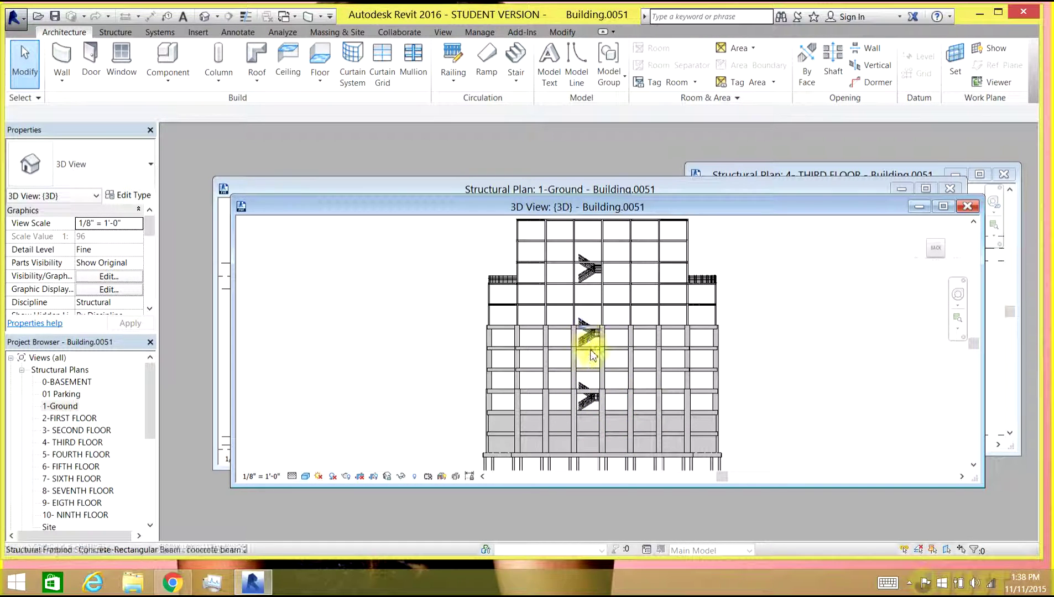
{"action": "mouse_move", "coordinate": [721, 209]}
{"action": "left_click_drag", "start_coordinate": [720, 209], "coordinate": [648, 147]}
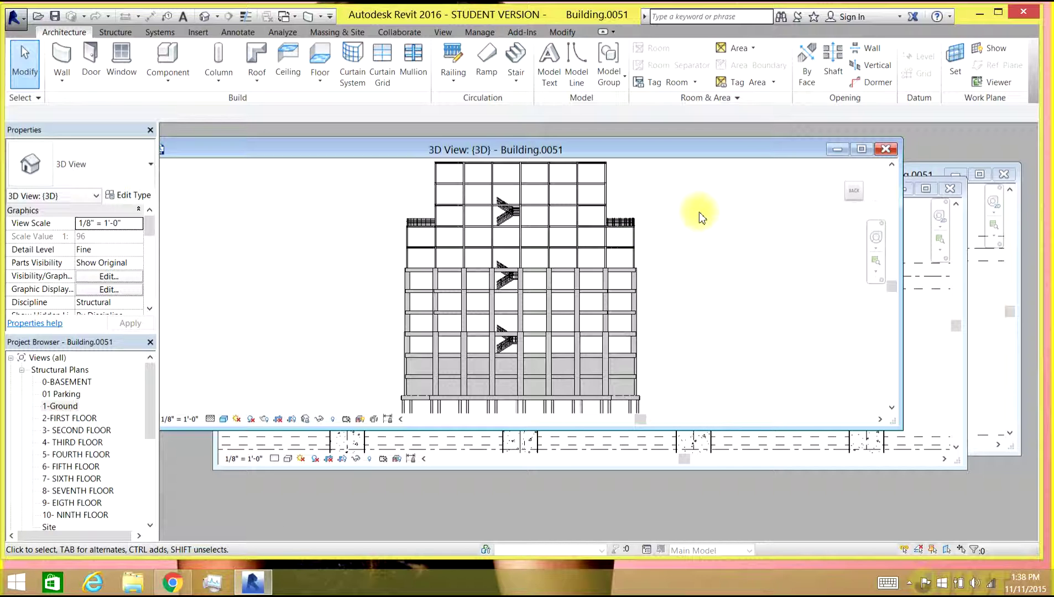
{"action": "left_click_drag", "start_coordinate": [679, 148], "coordinate": [702, 141]}
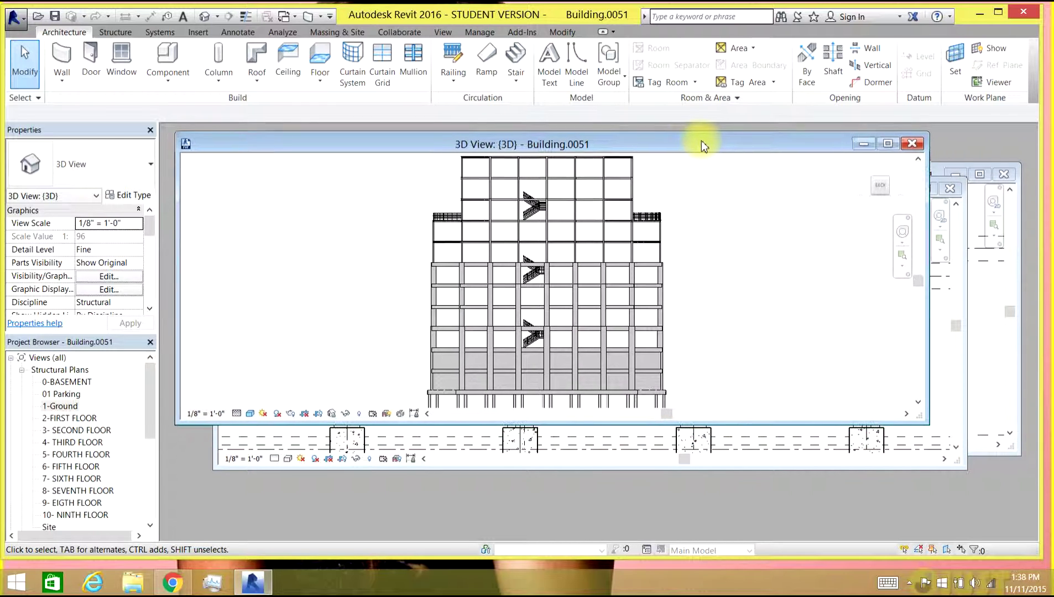